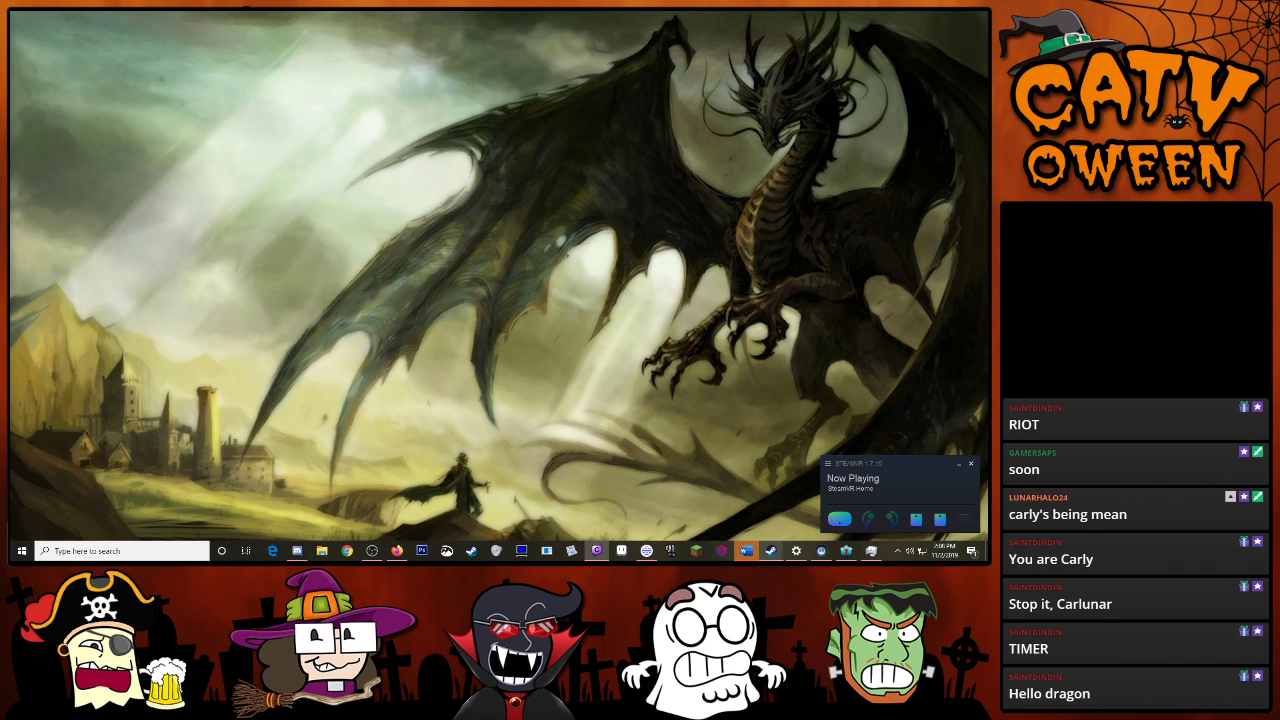
Bring the Steam library forward and launch Carly and the Reaperman
left_click(770, 551)
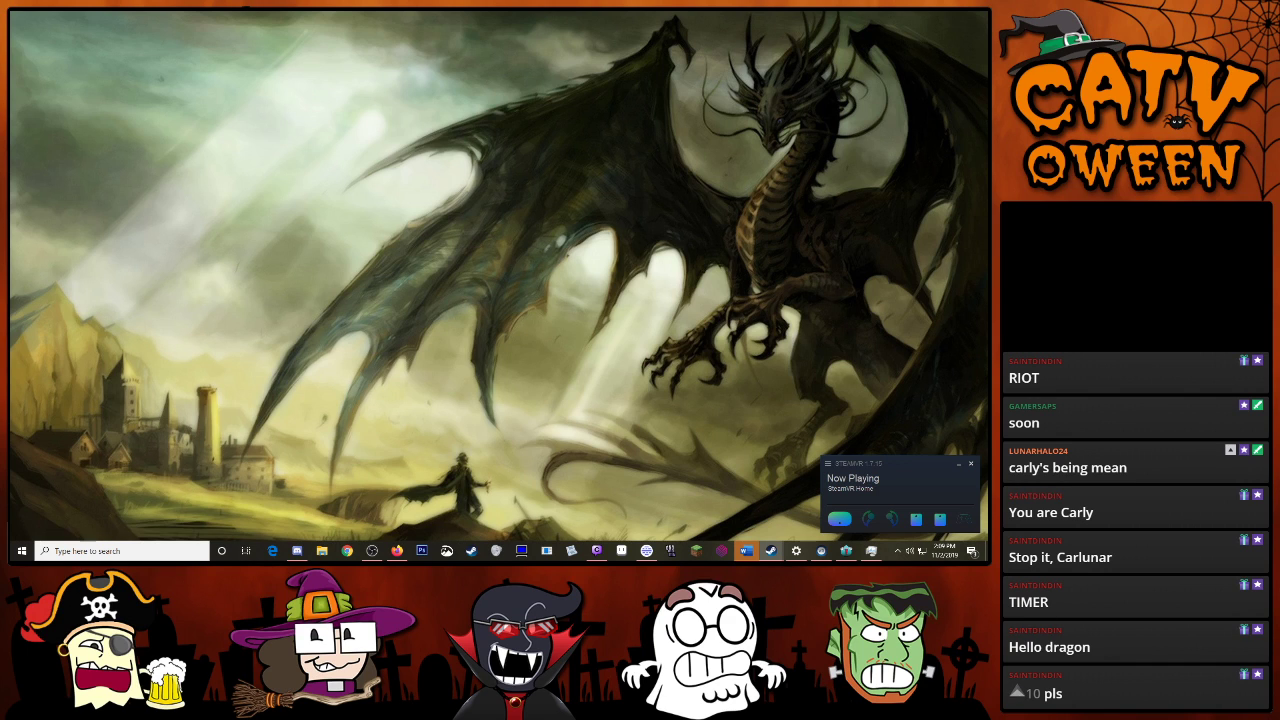
left_click(597, 550)
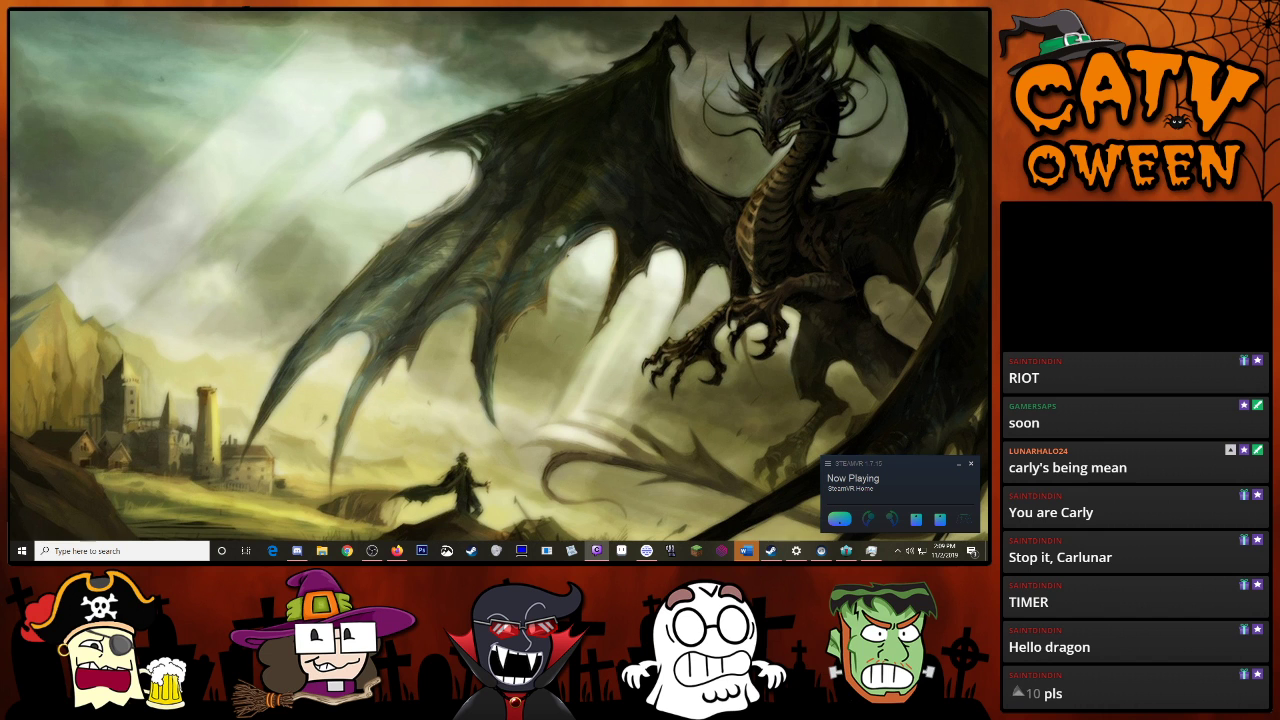
left_click(770, 550)
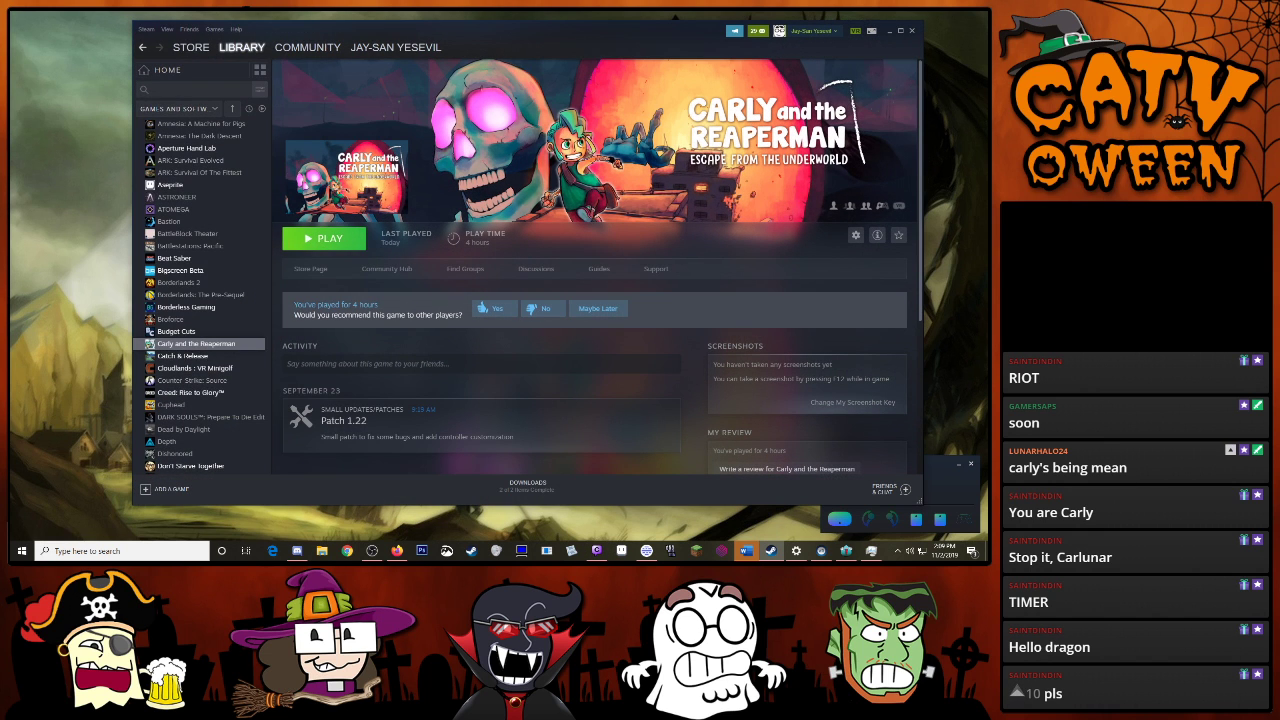
left_click(325, 238)
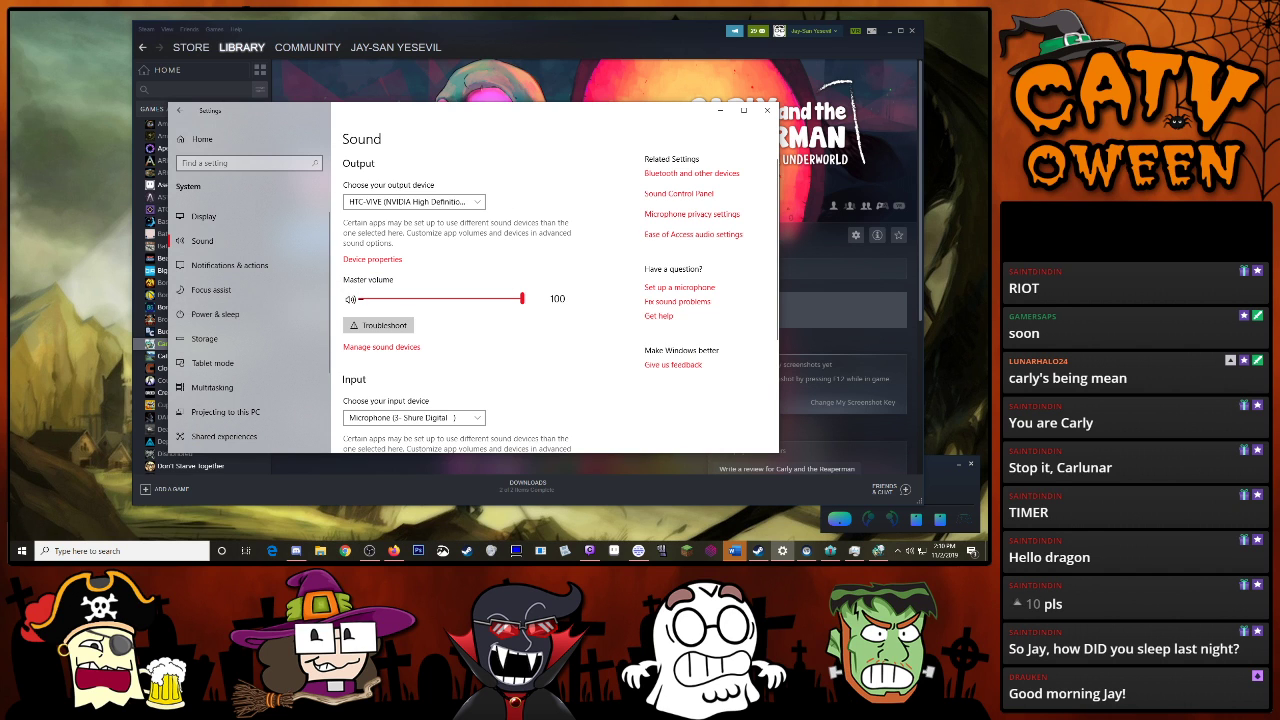
Make CABLE Input the default playback device
left_click(678, 193)
left_click_drag(220, 120, 570, 140)
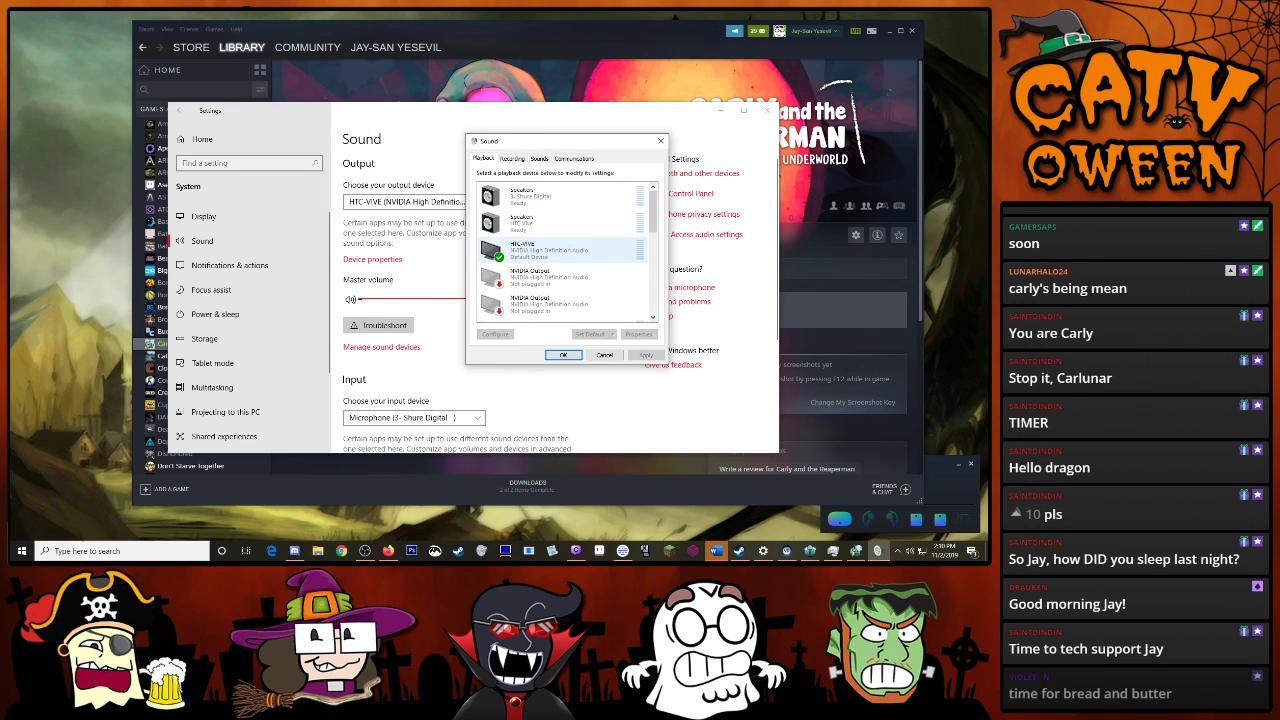
scroll(560, 250, "down", 3)
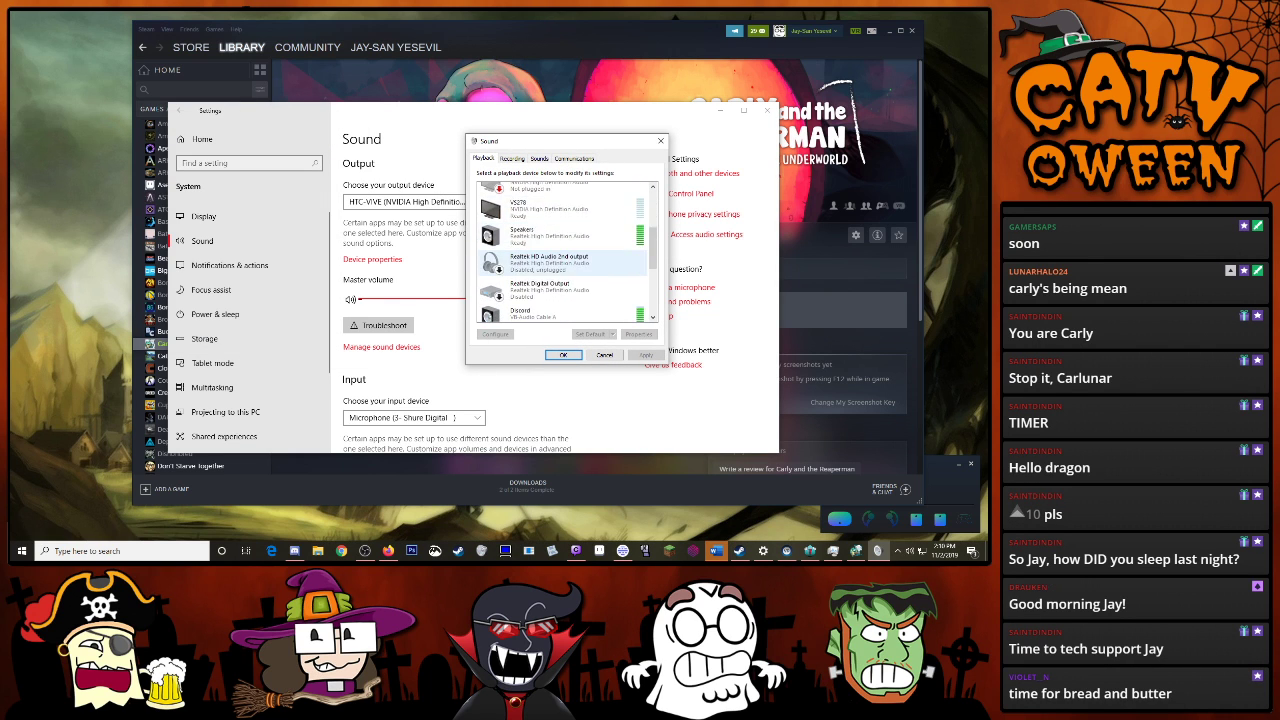
scroll(560, 250, "down", 3)
right_click(560, 275)
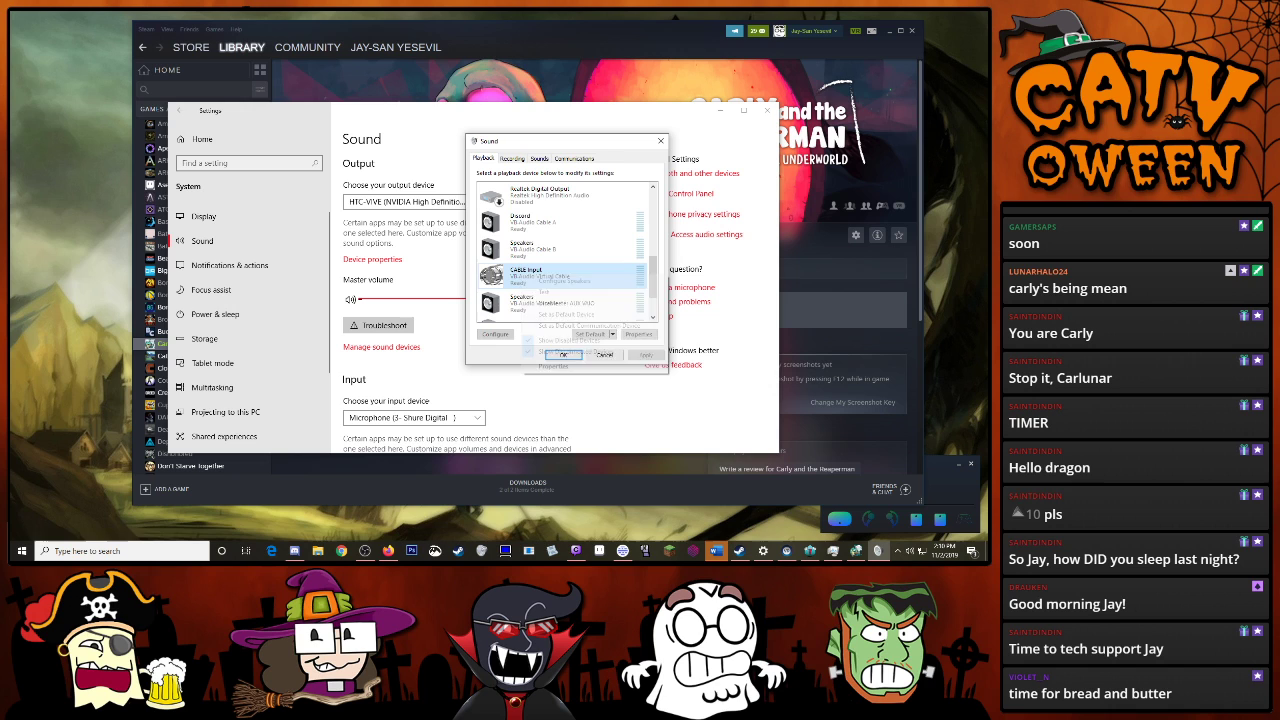
left_click(560, 365)
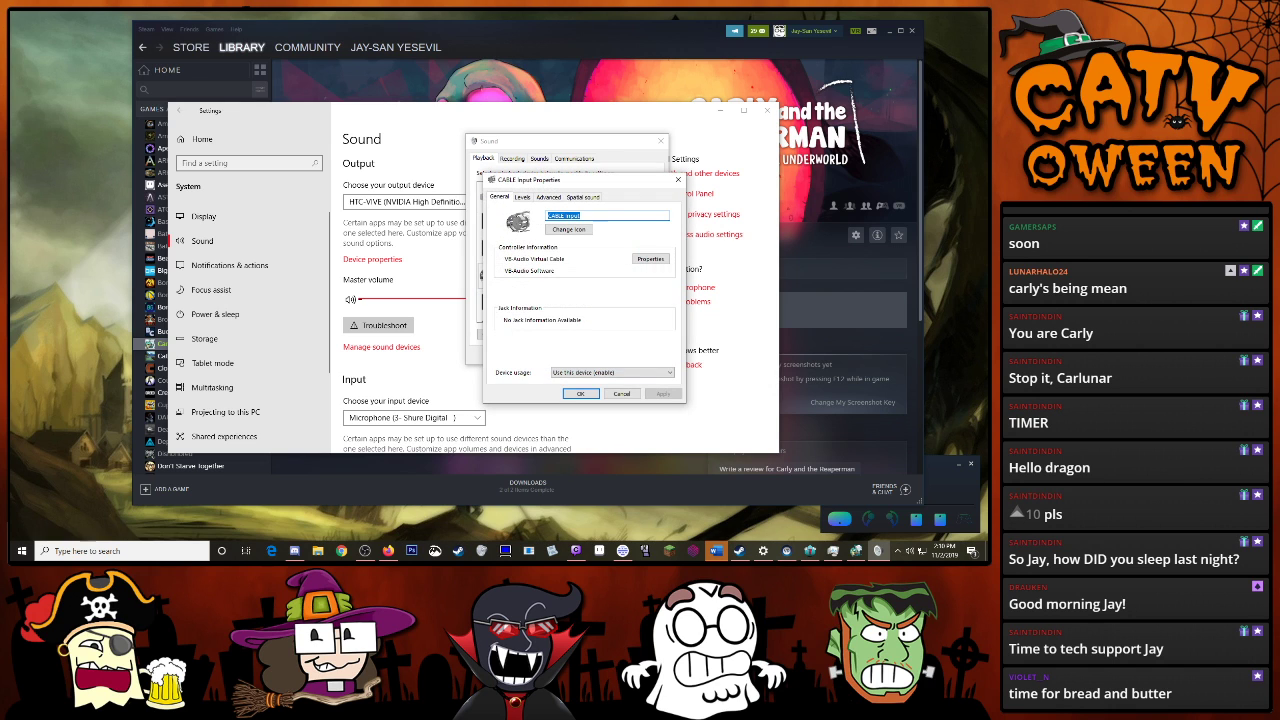
left_click(580, 393)
right_click(560, 275)
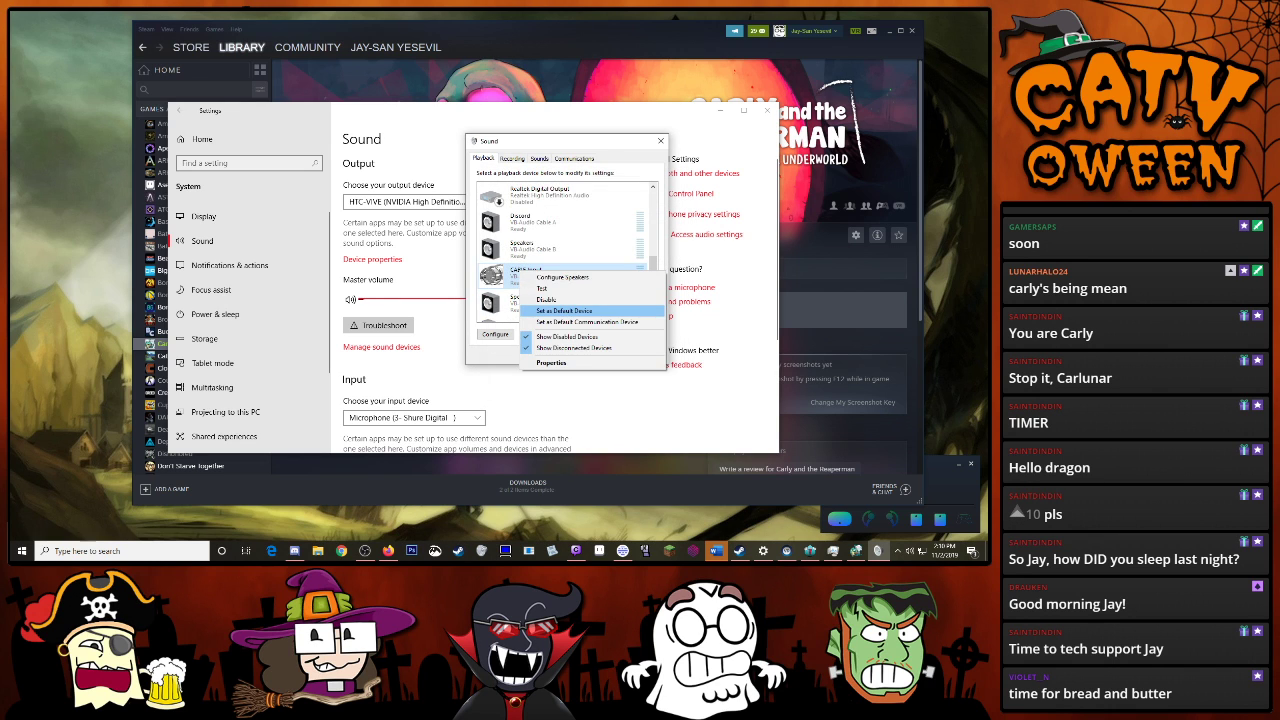
left_click(585, 300)
Set the Cable Output recording device to play back through the HTC-VIVE headset
left_click(511, 158)
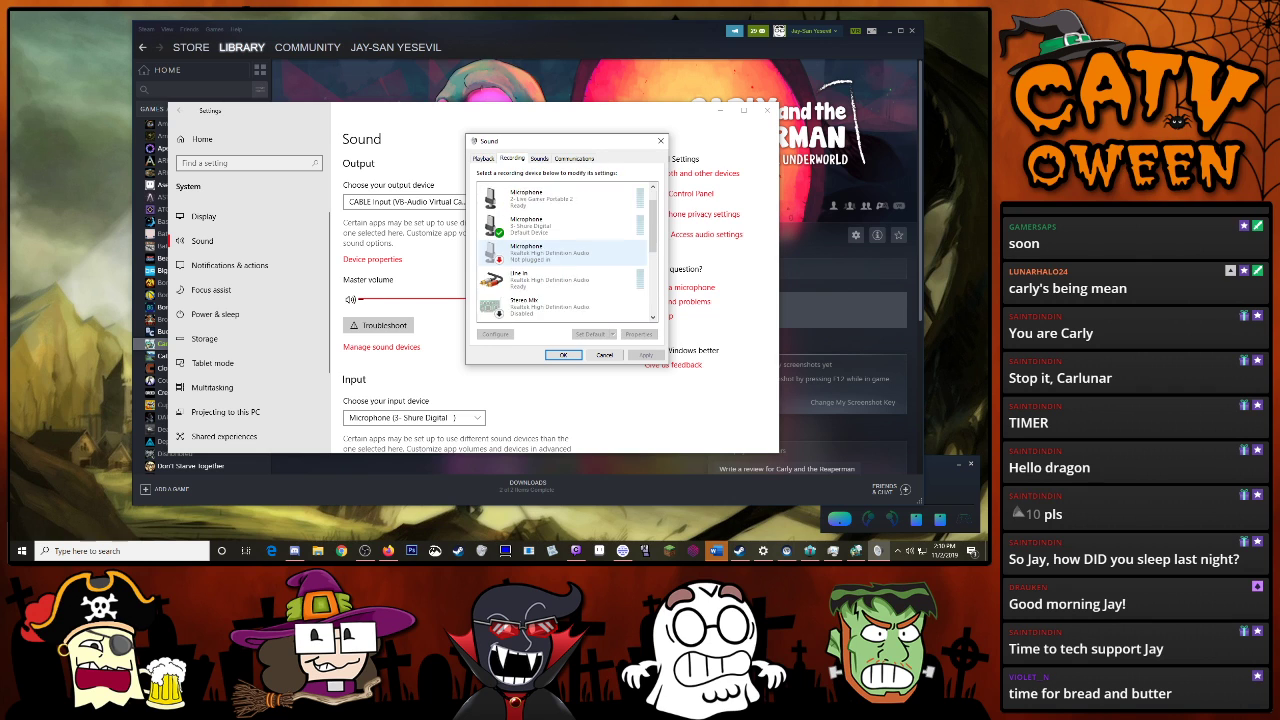
scroll(560, 250, "down", 3)
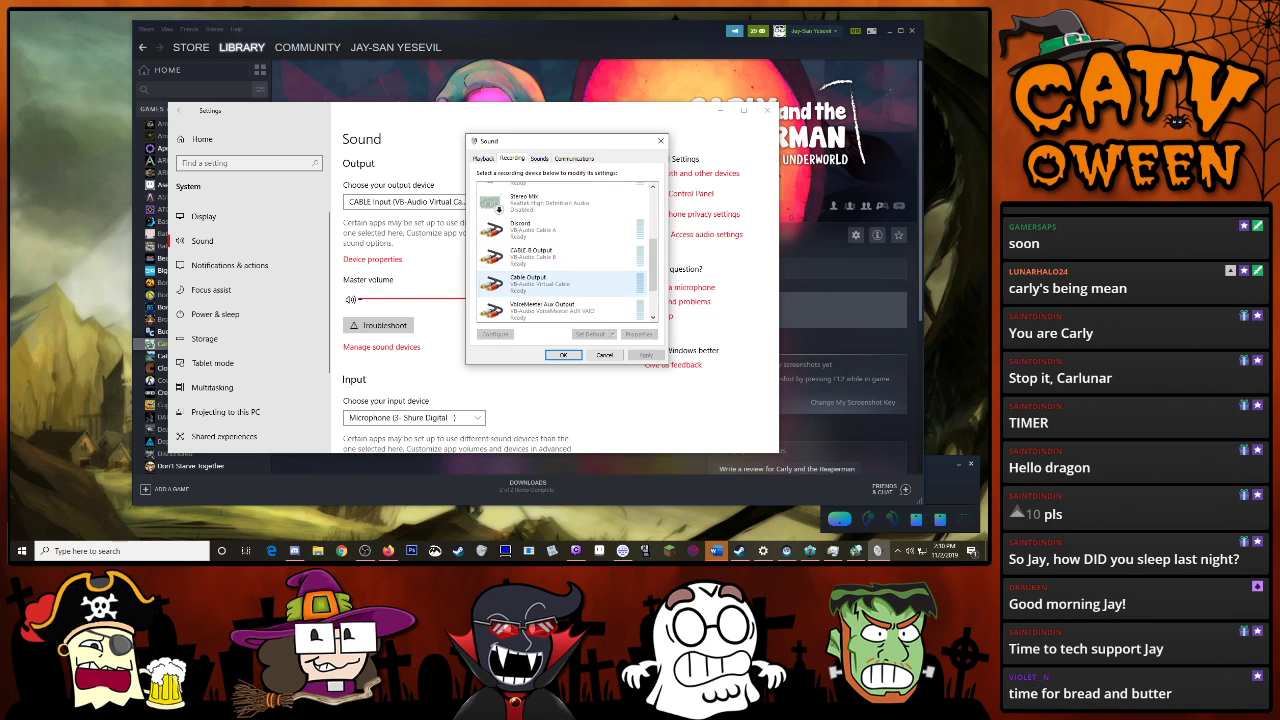
right_click(530, 283)
left_click(560, 352)
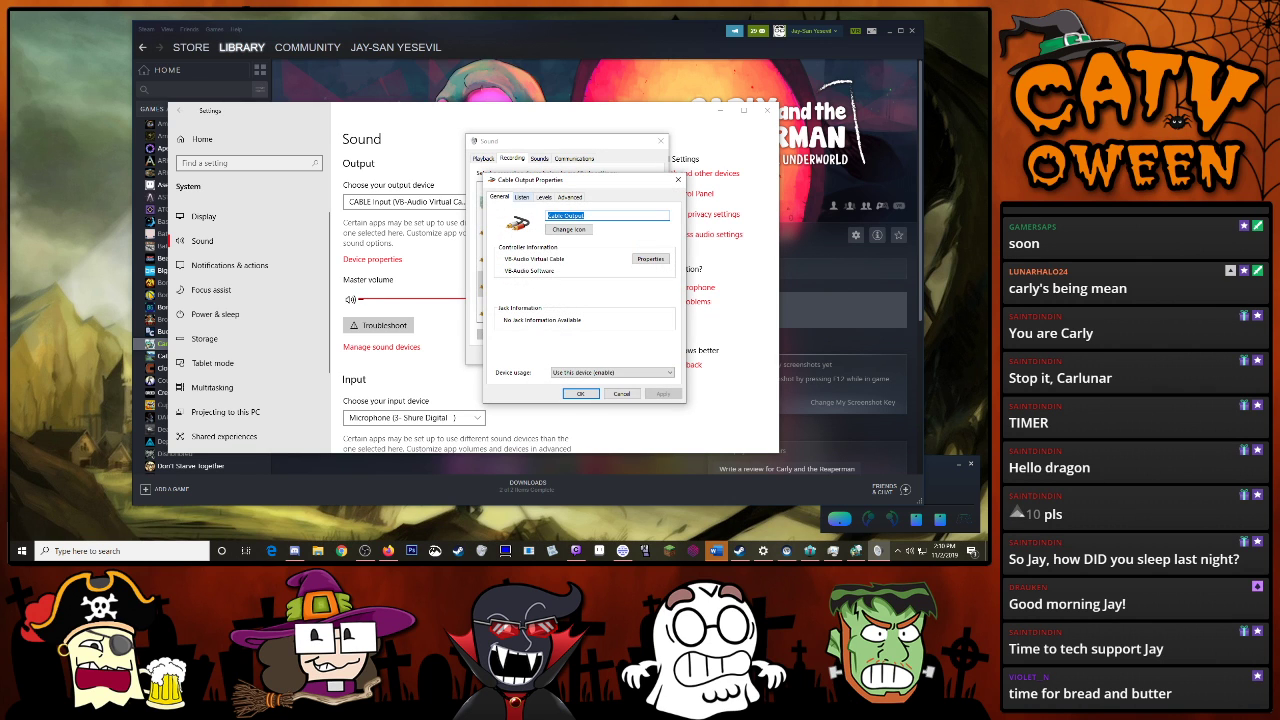
left_click(521, 197)
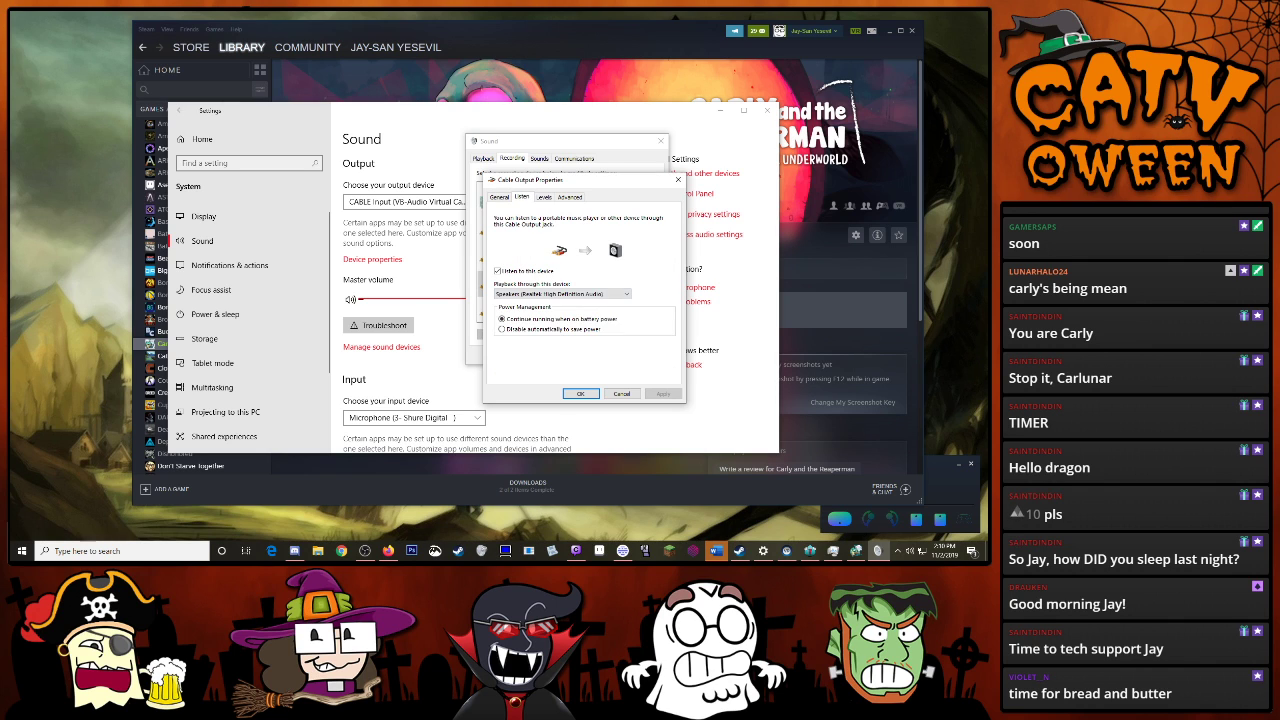
left_click(560, 294)
left_click(560, 320)
left_click(663, 394)
left_click(581, 394)
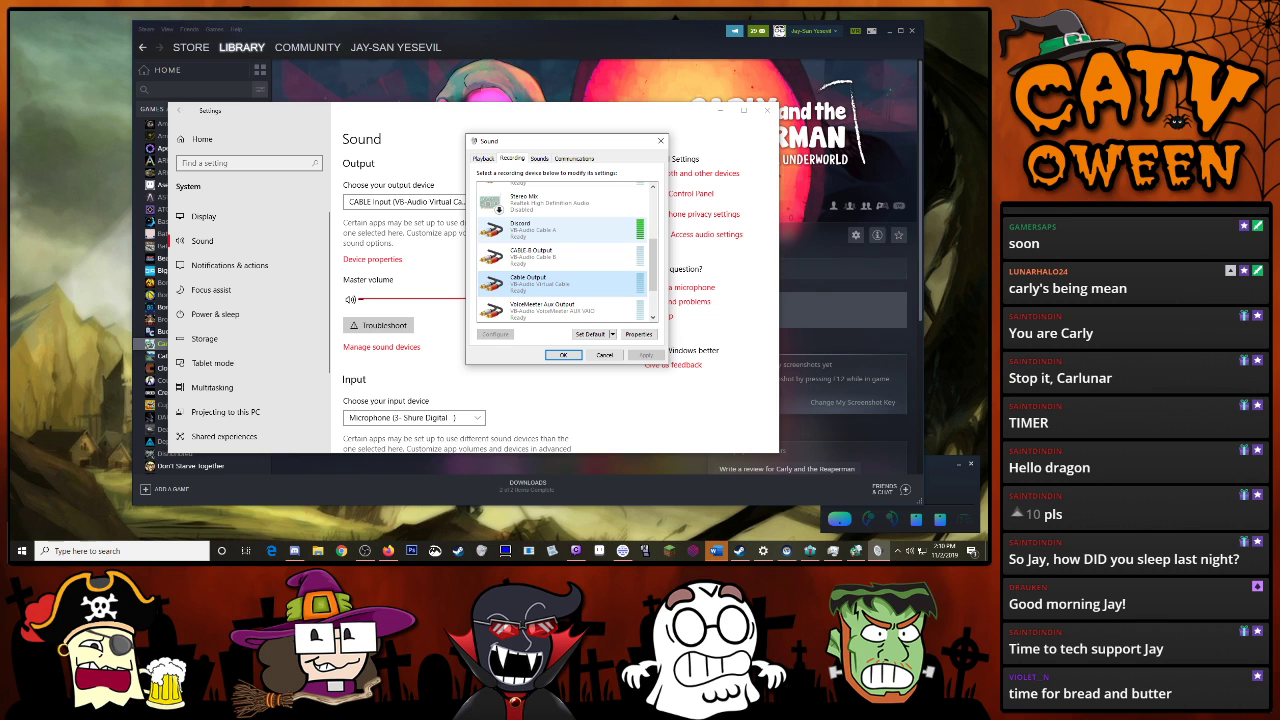
Set the Discord recording device to play through HTC-VIVE and close the sound settings
right_click(499, 209)
left_click(562, 299)
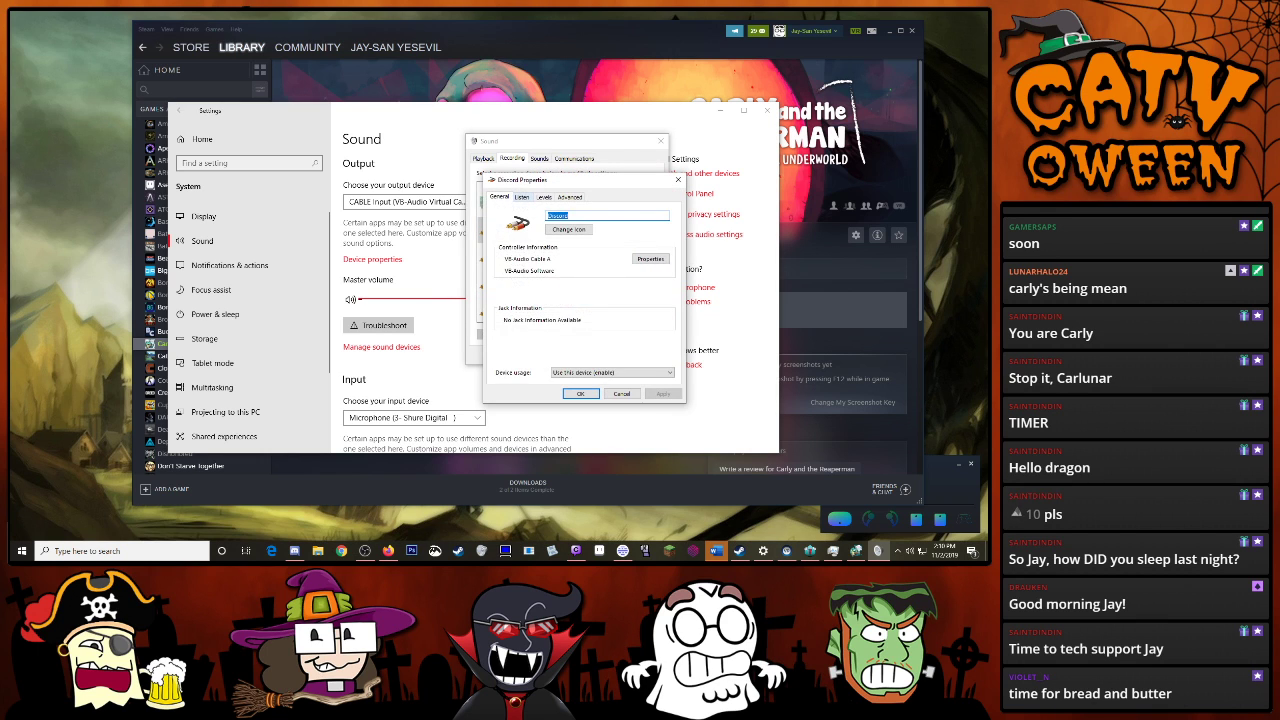
left_click(521, 196)
left_click(560, 294)
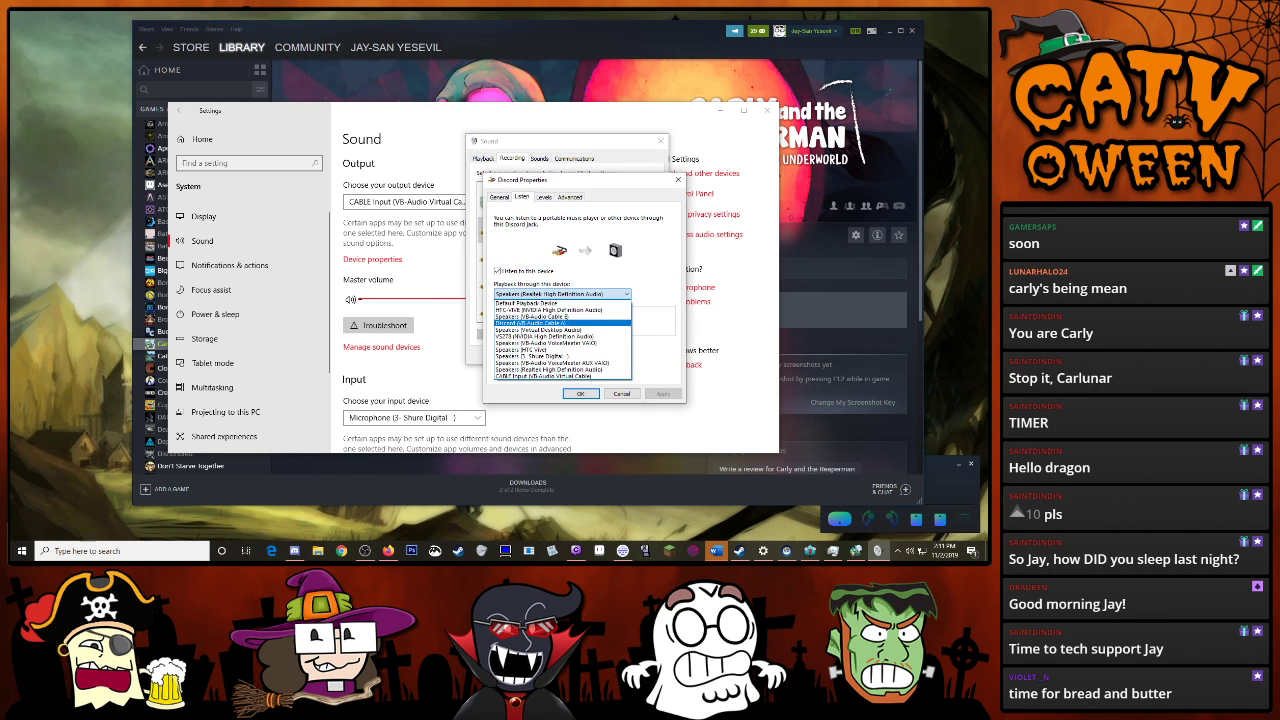
left_click(560, 312)
left_click(663, 394)
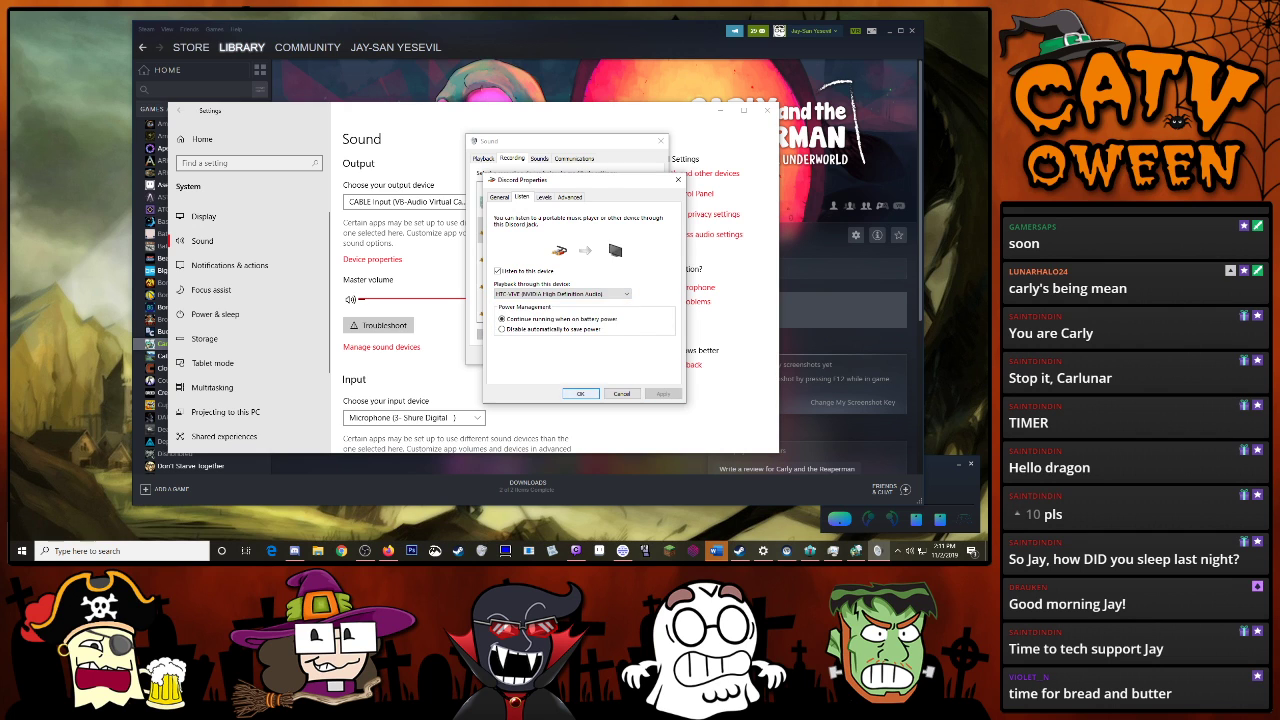
left_click(580, 394)
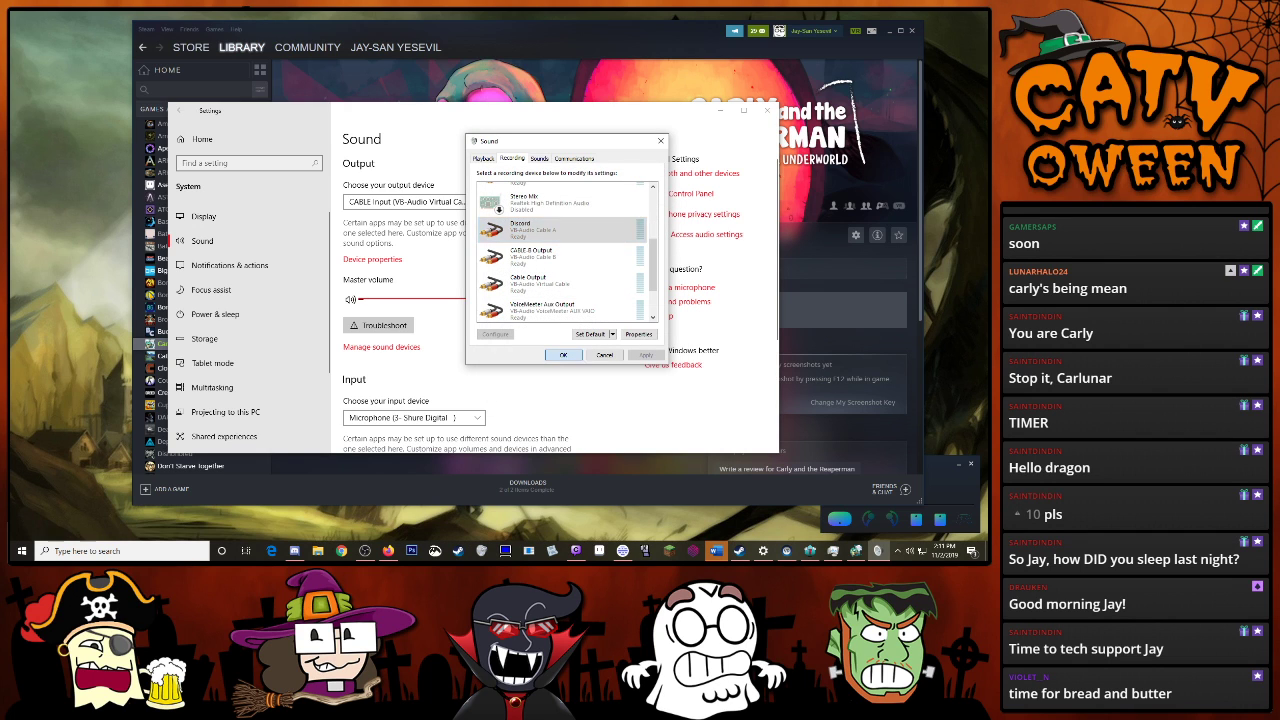
left_click(564, 355)
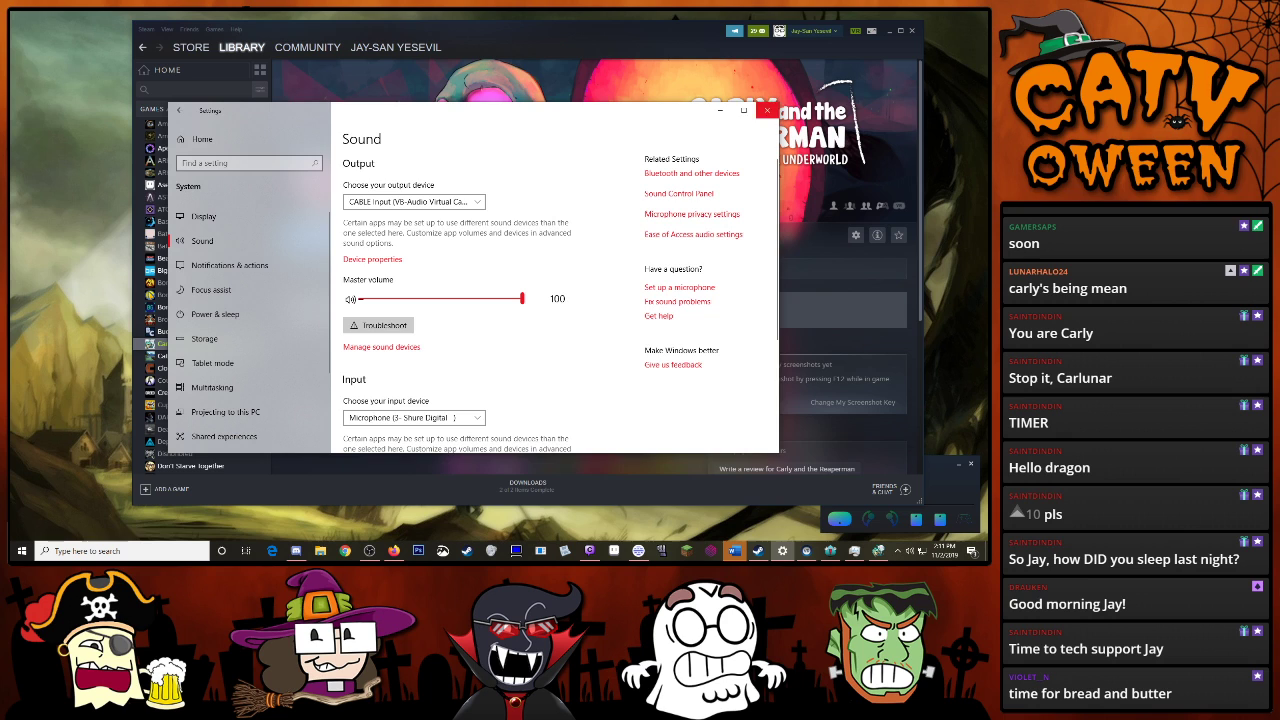
left_click(720, 110)
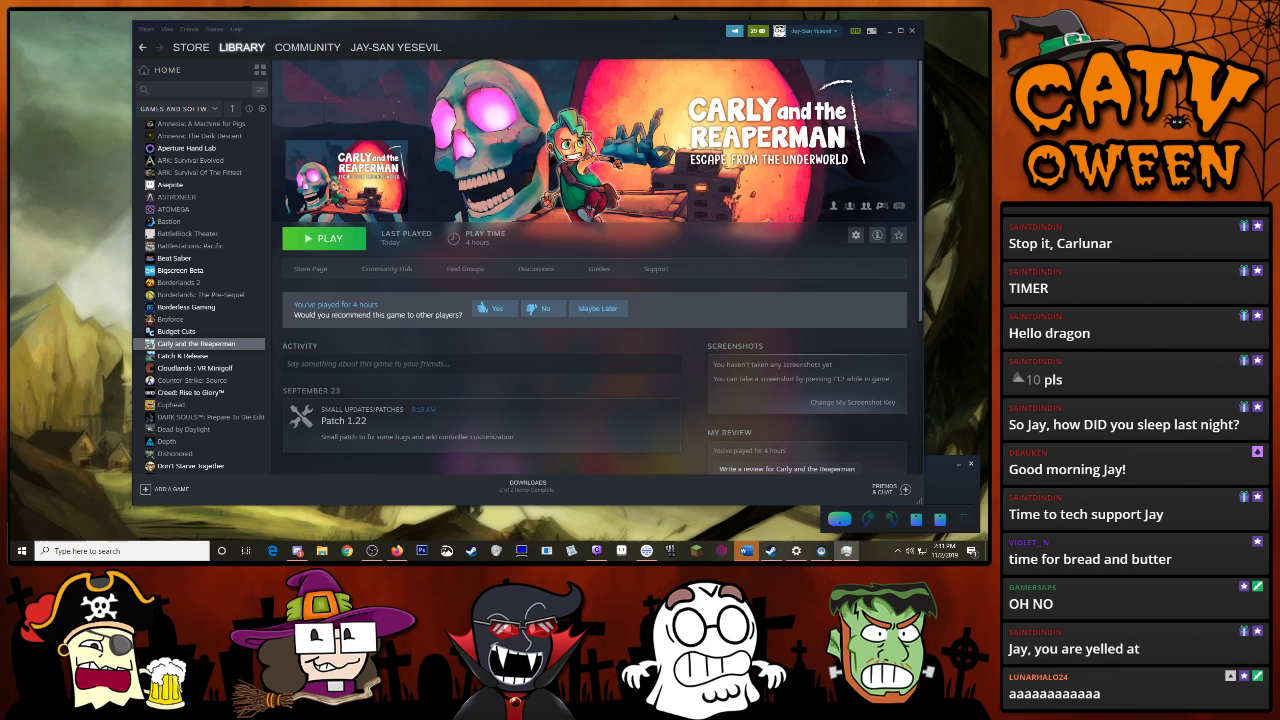
scroll(200, 300, "down", 3)
scroll(200, 300, "down", 5)
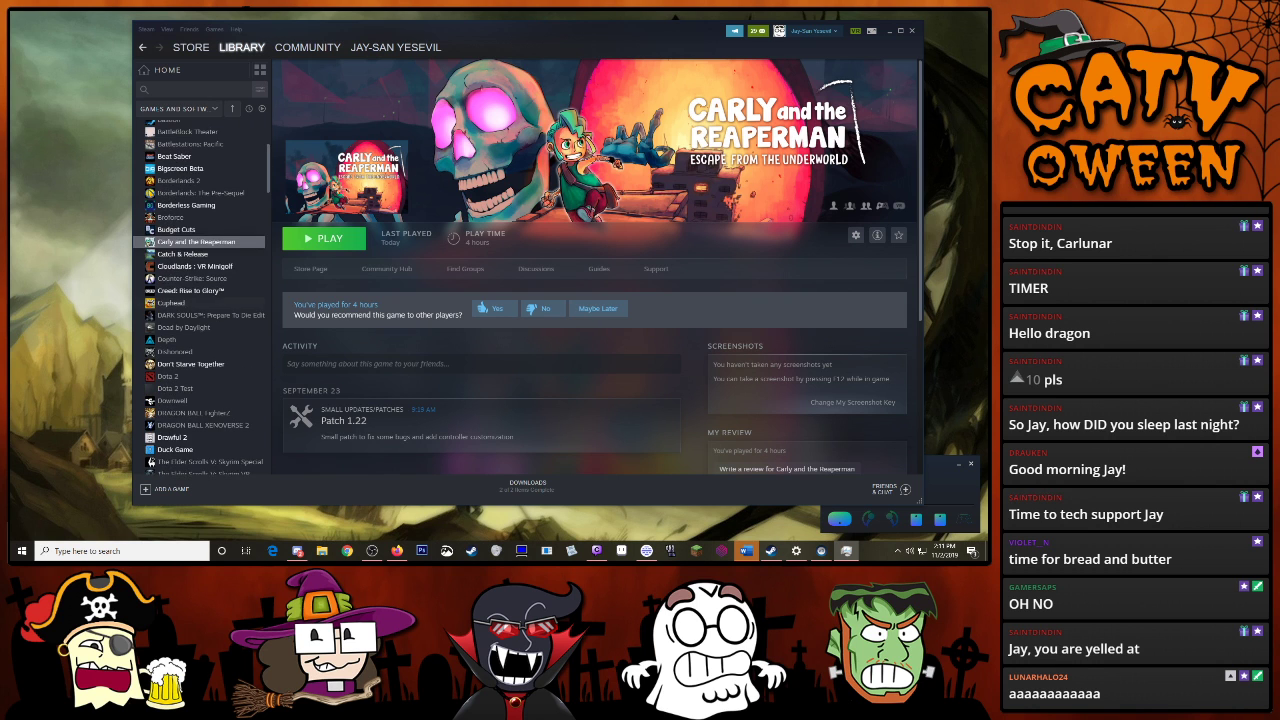
scroll(200, 300, "down", 5)
scroll(200, 300, "down", 5)
scroll(200, 300, "down", 5)
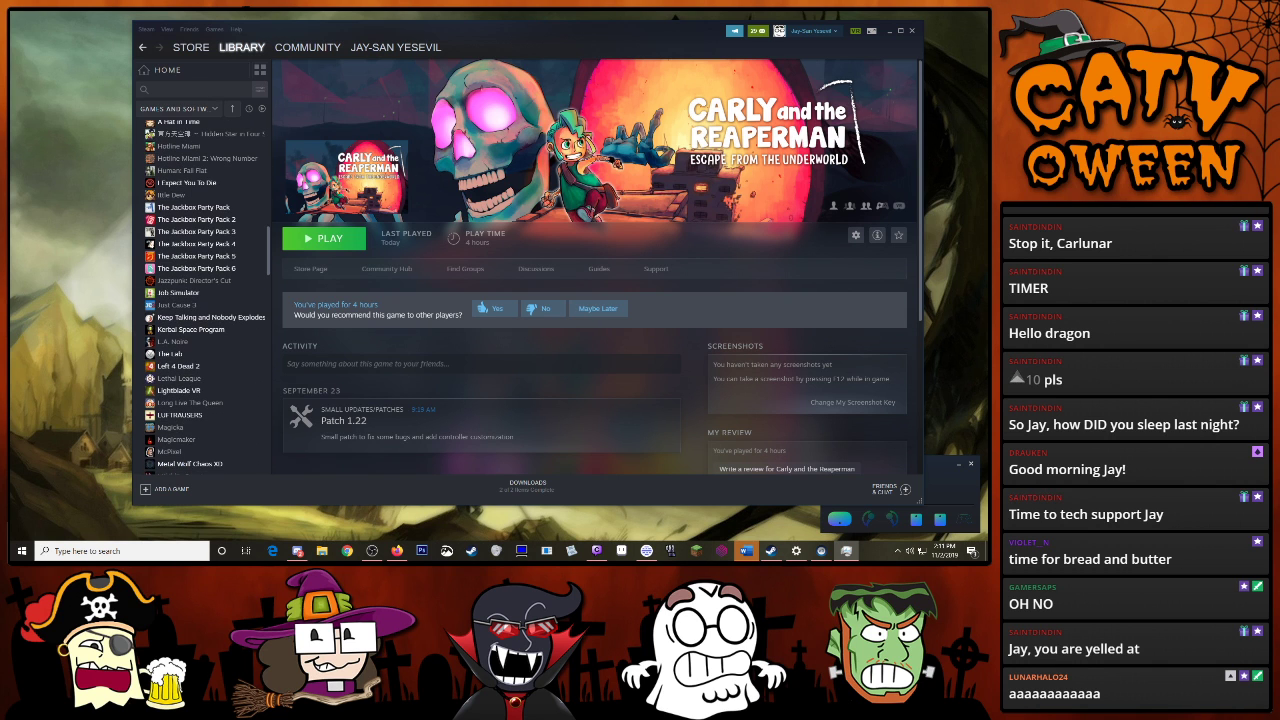
scroll(200, 300, "down", 3)
scroll(200, 300, "up", 3)
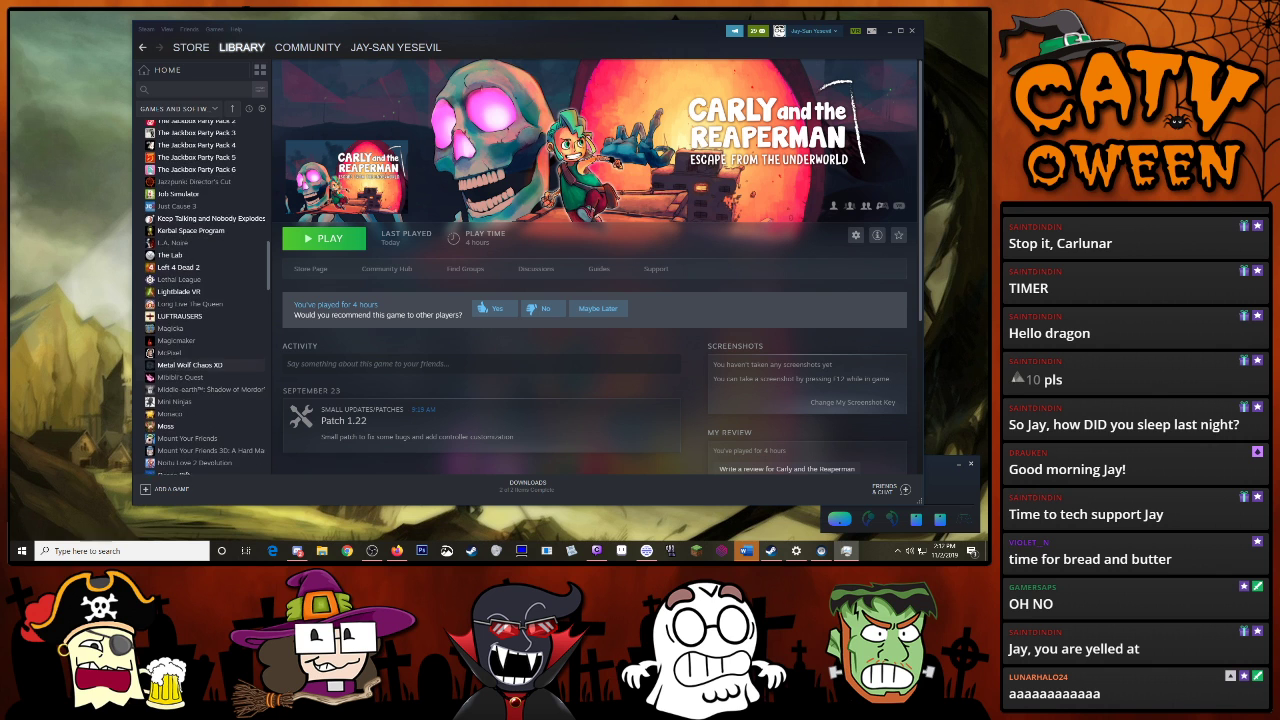
scroll(200, 300, "up", 3)
scroll(200, 300, "up", 3)
scroll(200, 300, "down", 5)
scroll(200, 300, "down", 5)
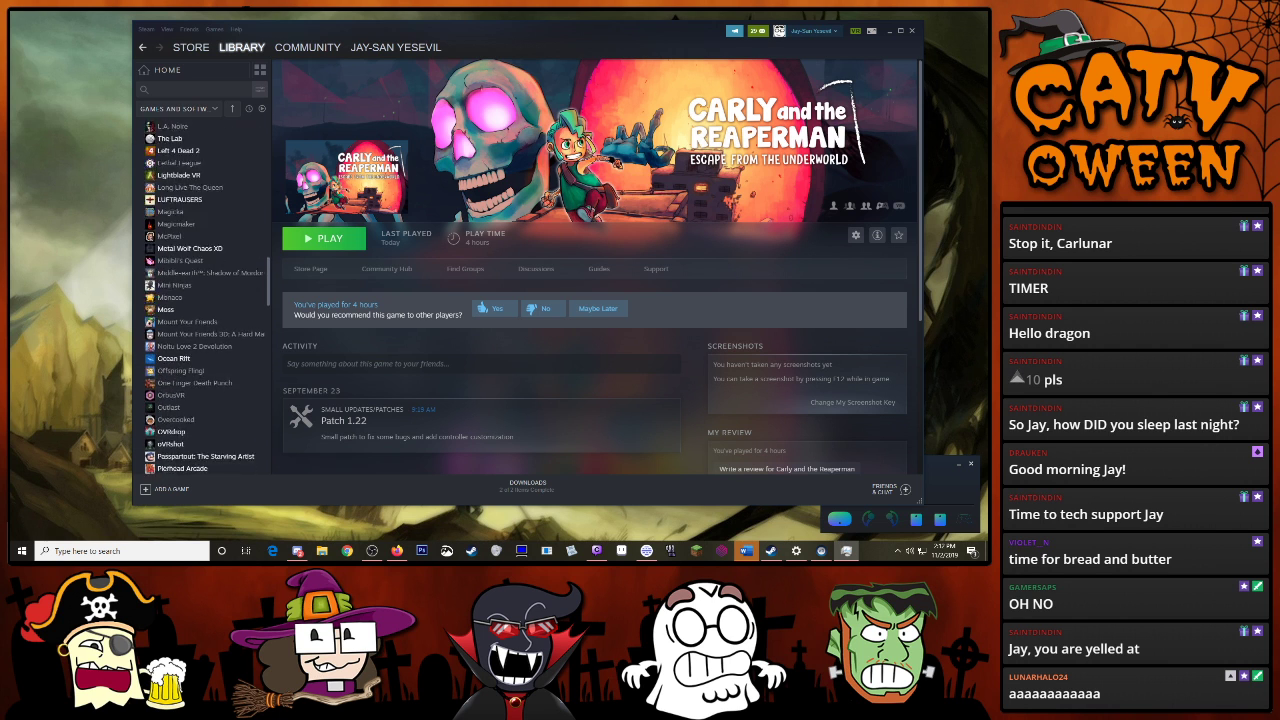
scroll(200, 300, "down", 4)
Select OVRdrop in the Steam library sidebar
left_click(171, 290)
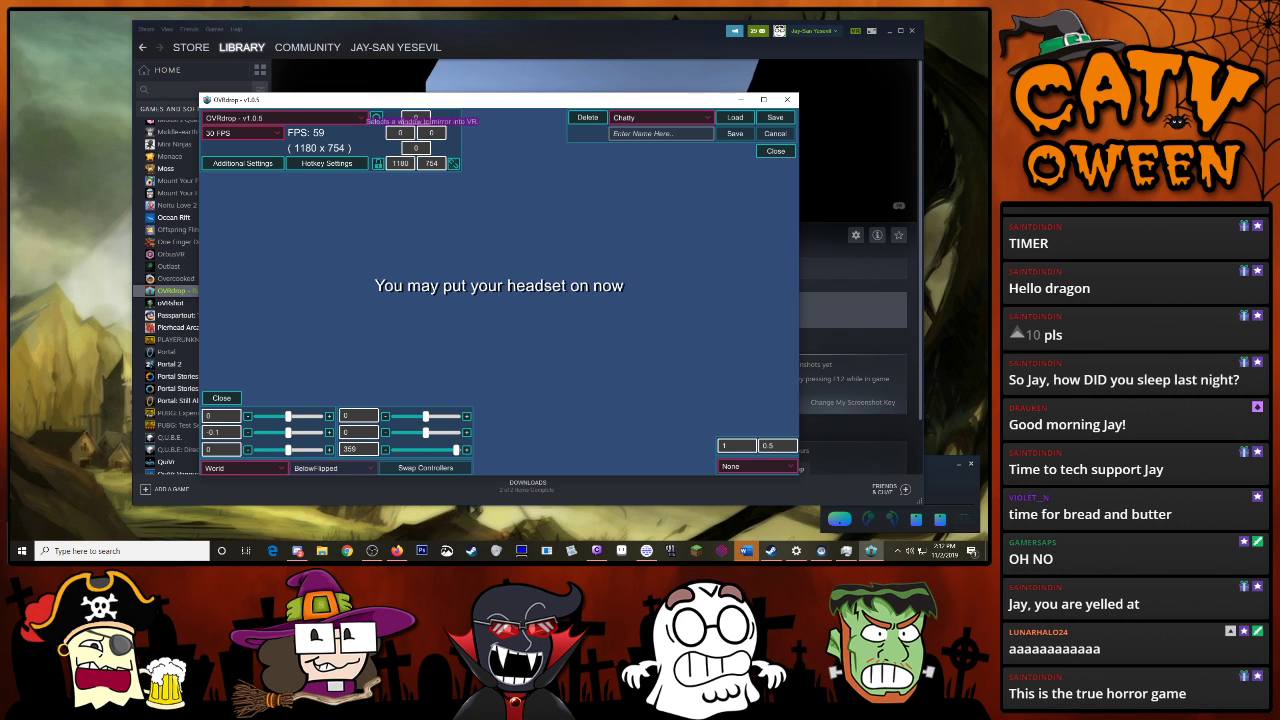
Mirror the Spooky chat window in OVRdrop attached to LeftController, then close the settings window
left_click(285, 118)
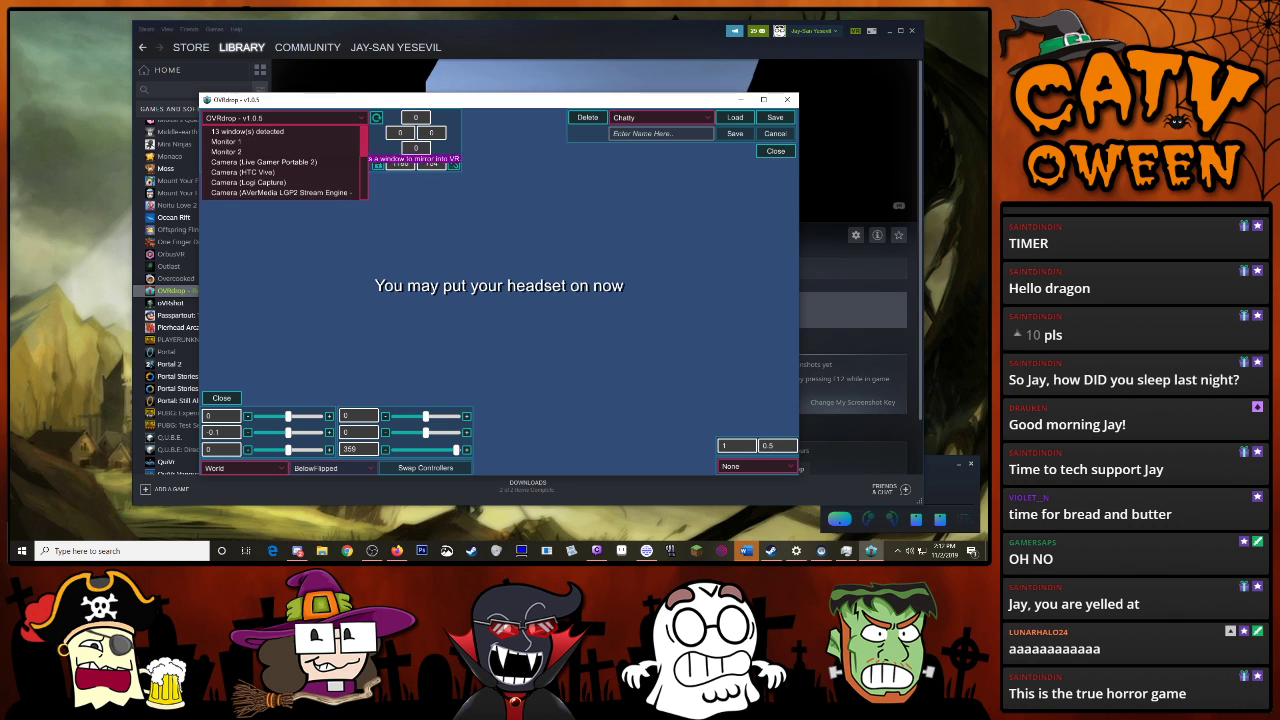
scroll(285, 160, "down", 3)
scroll(285, 160, "down", 3)
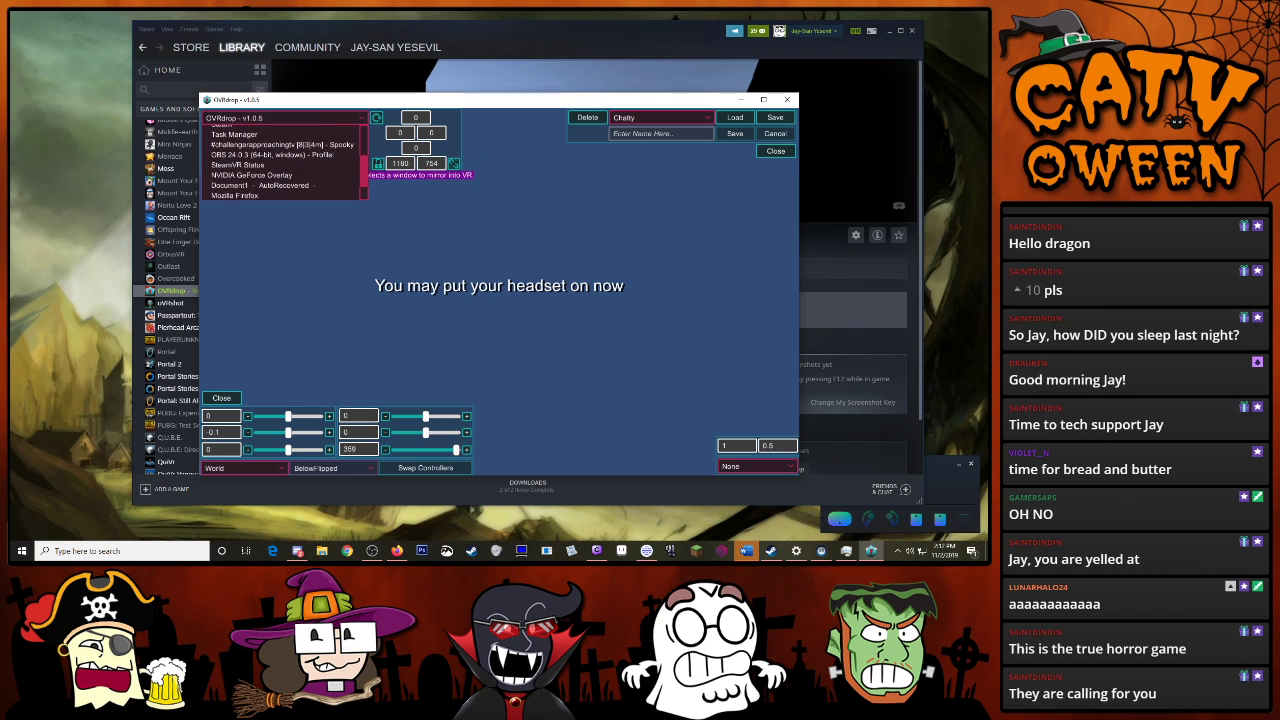
scroll(285, 160, "down", 2)
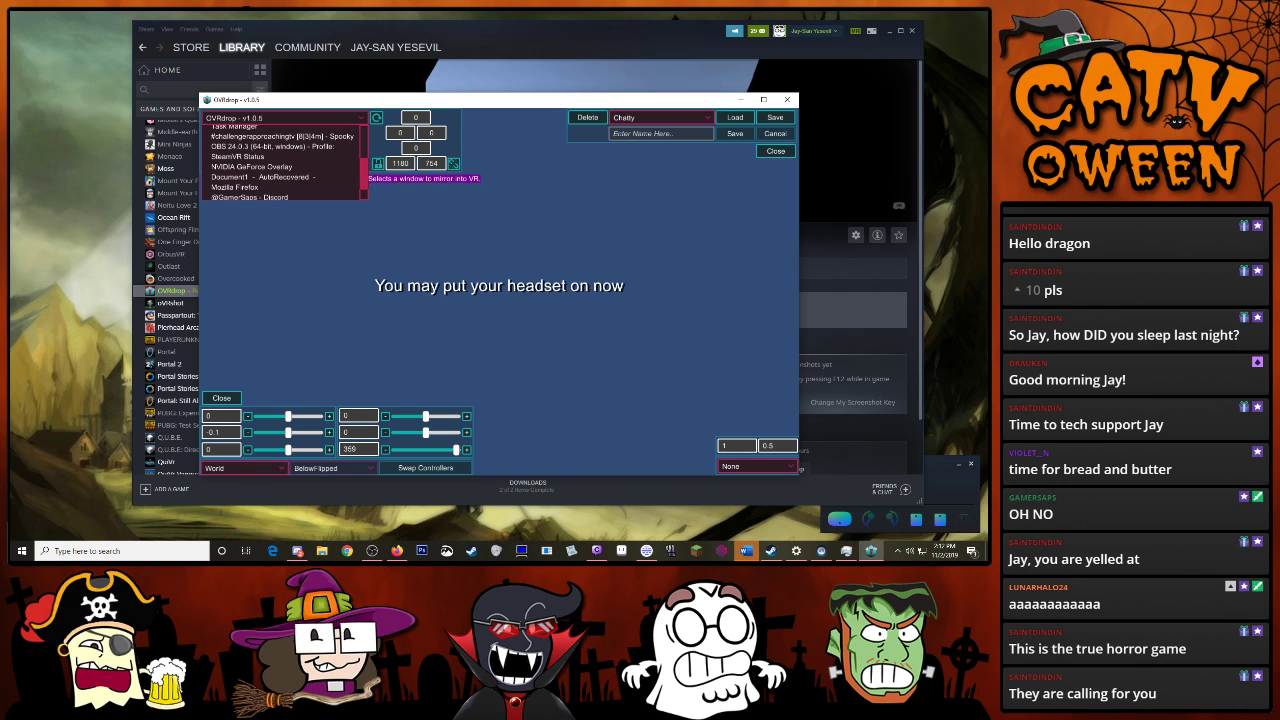
scroll(285, 160, "up", 1)
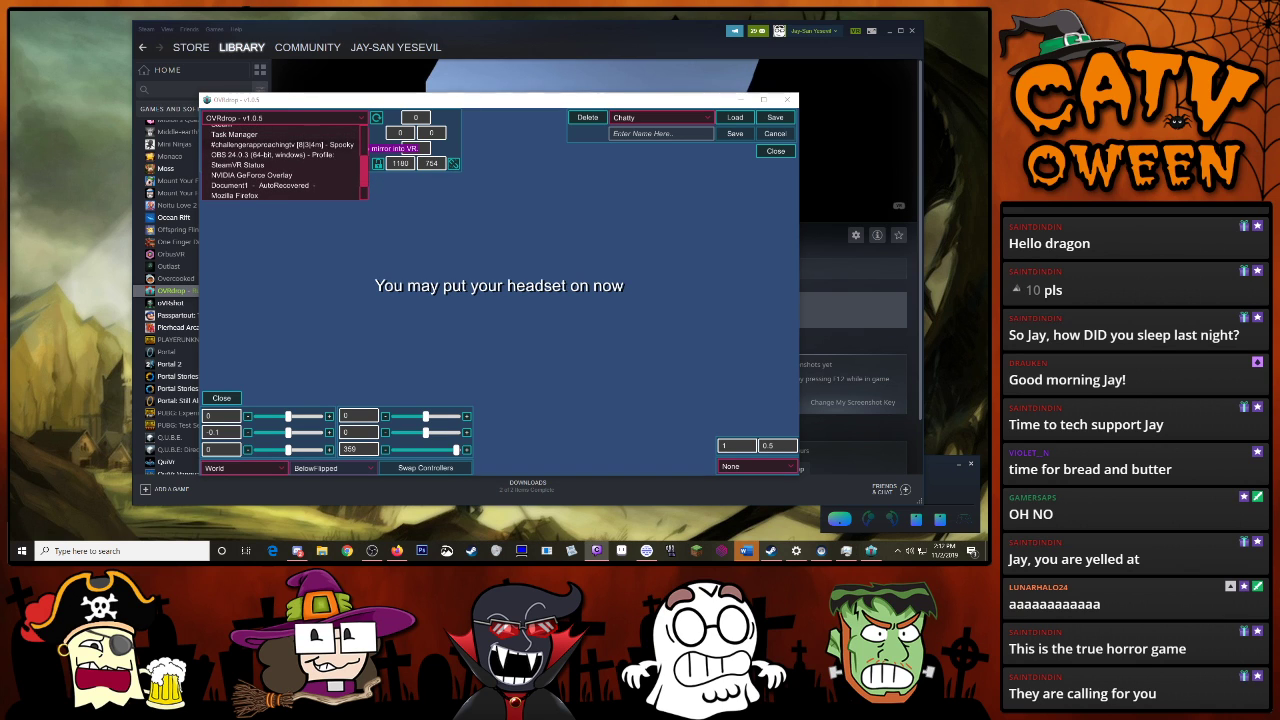
left_click(282, 144)
left_click(243, 468)
left_click(243, 440)
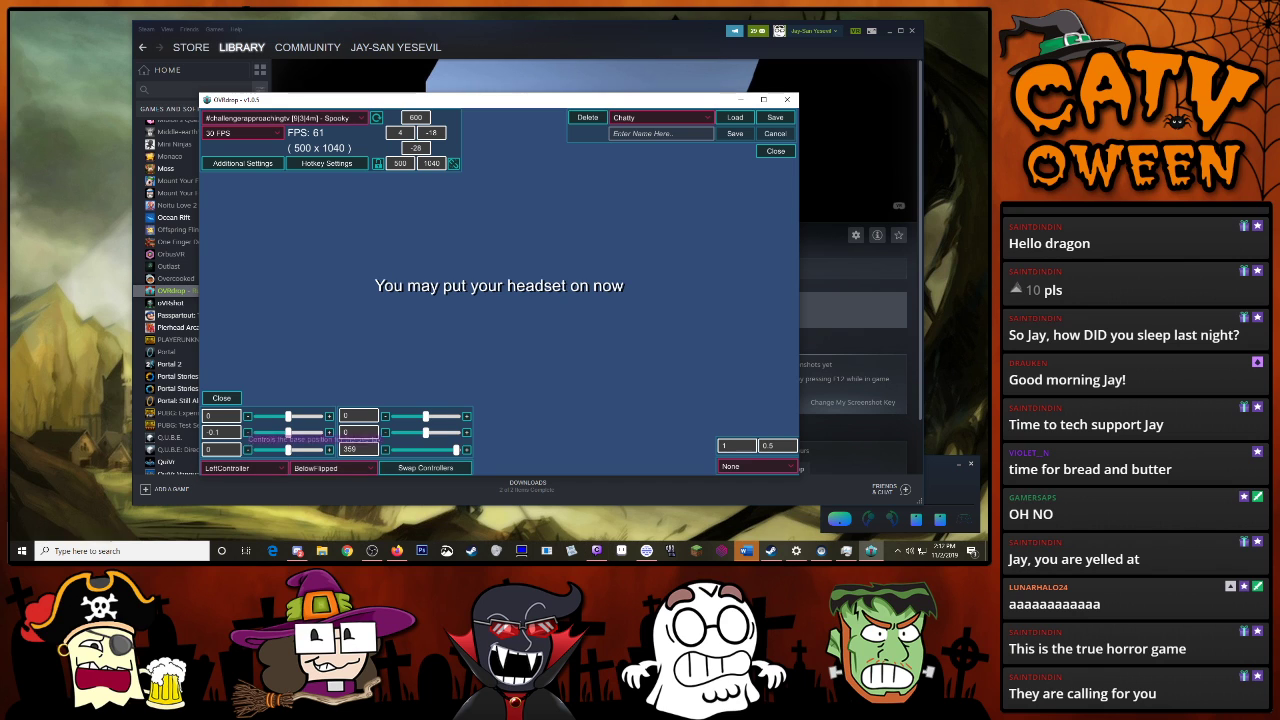
left_click(741, 99)
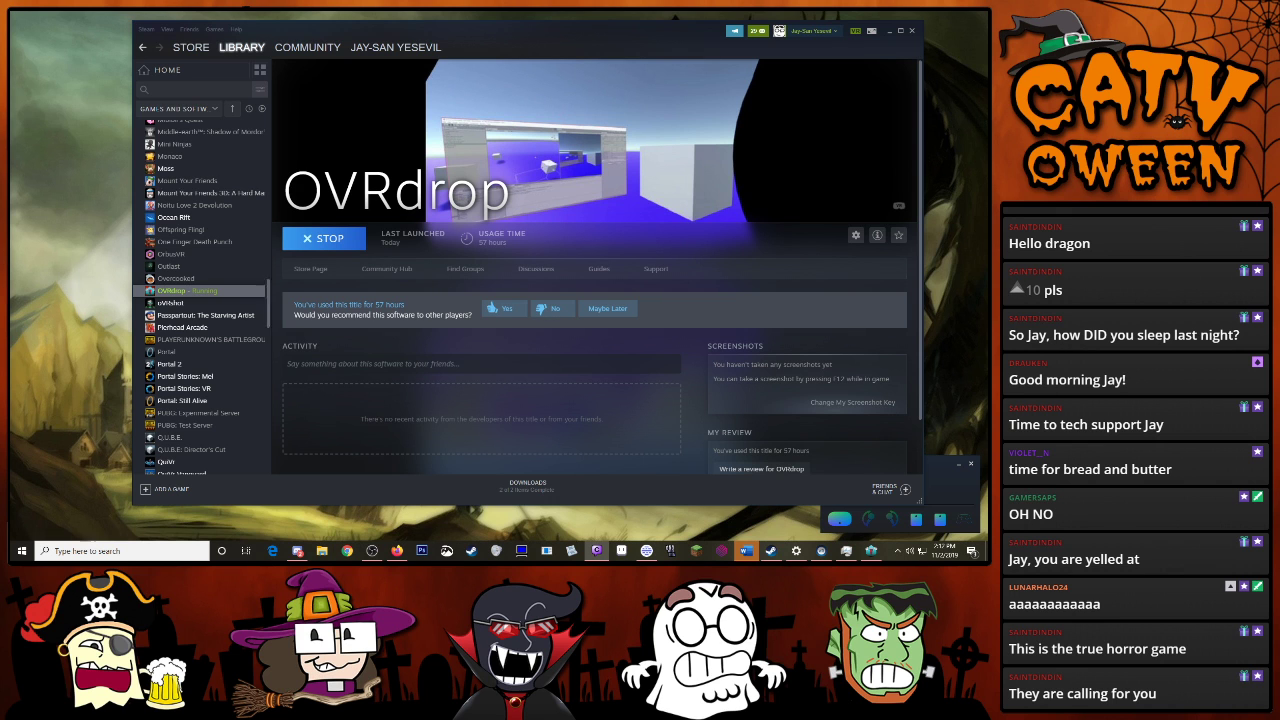
scroll(200, 300, "up", 5)
scroll(200, 300, "up", 5)
scroll(200, 300, "up", 4)
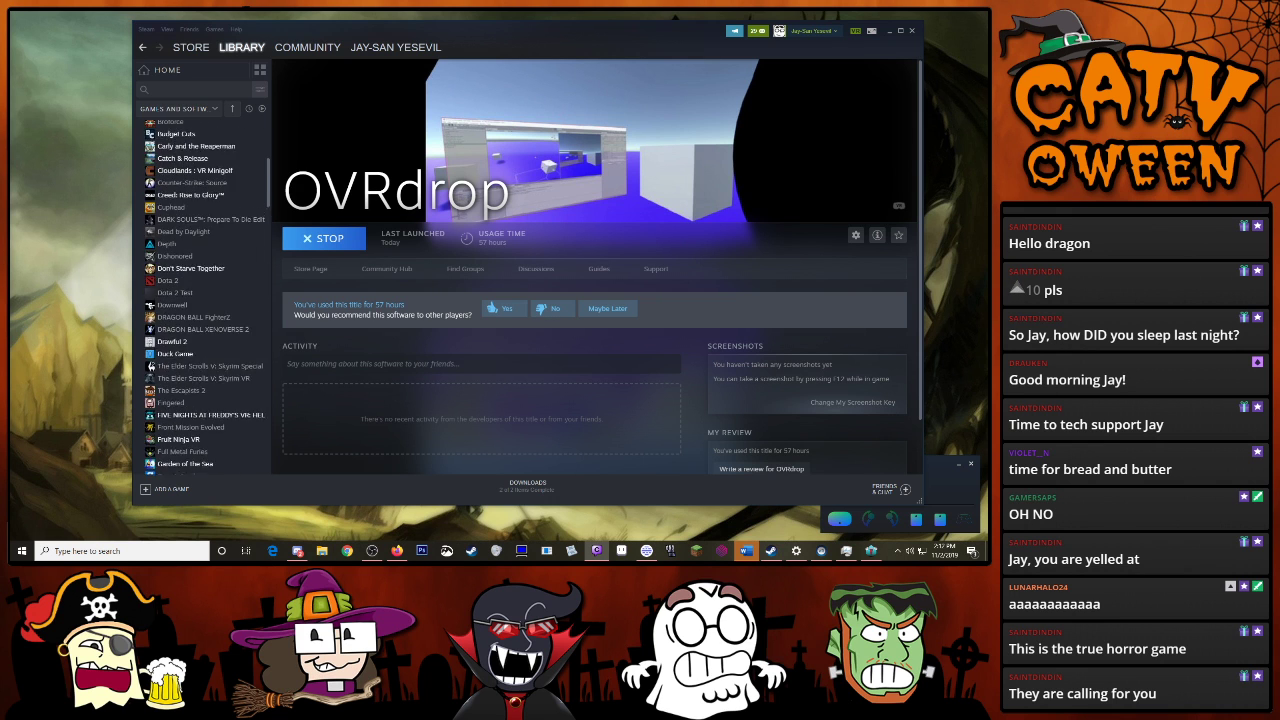
scroll(200, 300, "up", 4)
Open the Carly and the Reaperman library page and start the game with Play
left_click(196, 292)
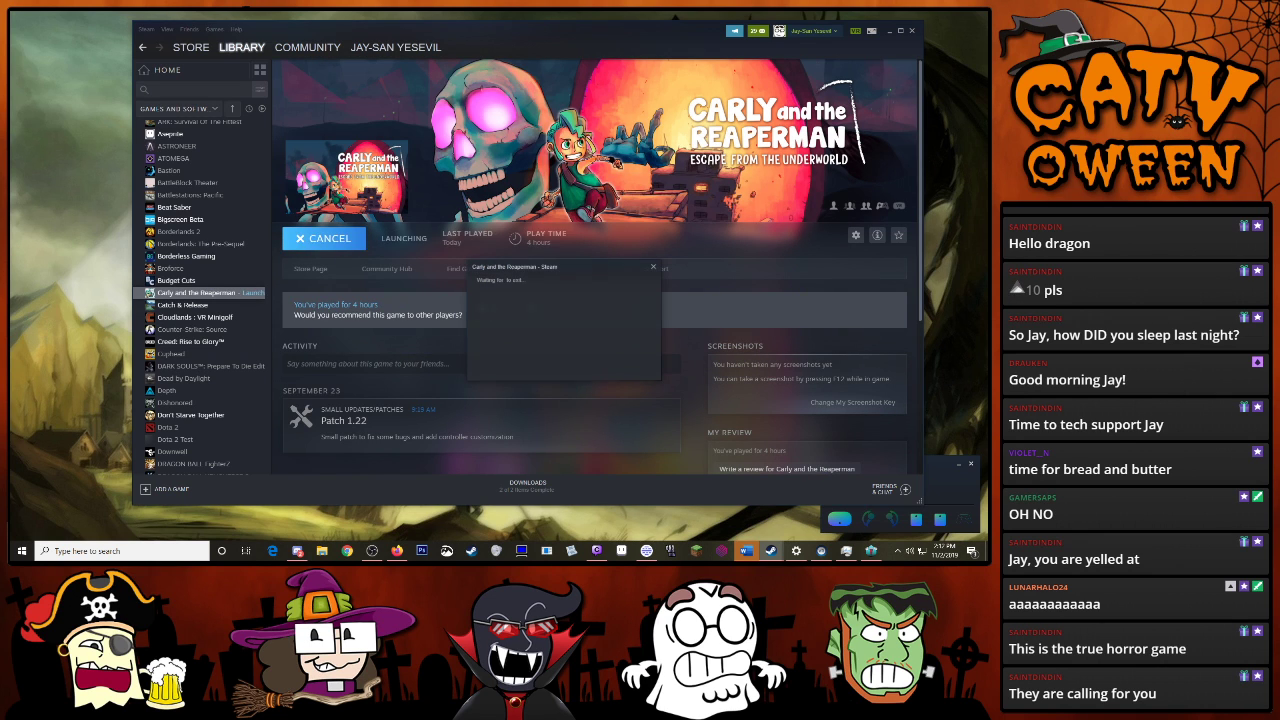
left_click(323, 238)
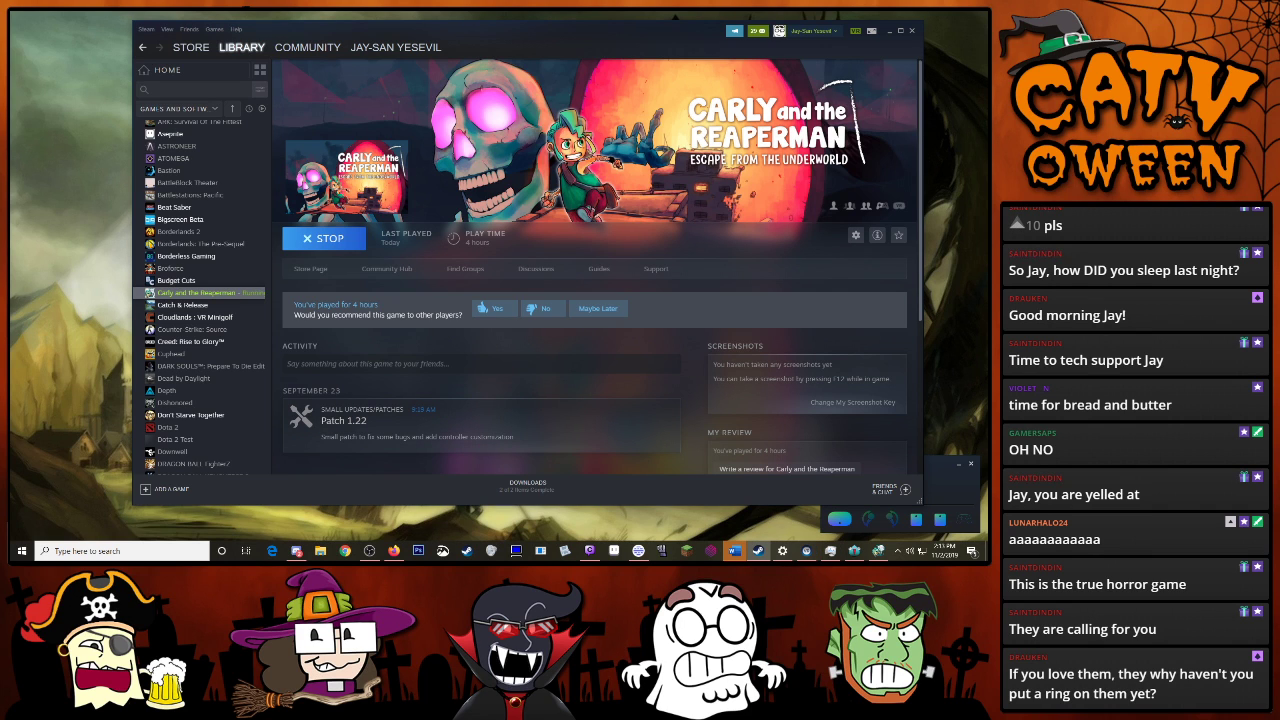
Check Parsec's Guests panel for a connected guest, then return to Discord
right_click(297, 550)
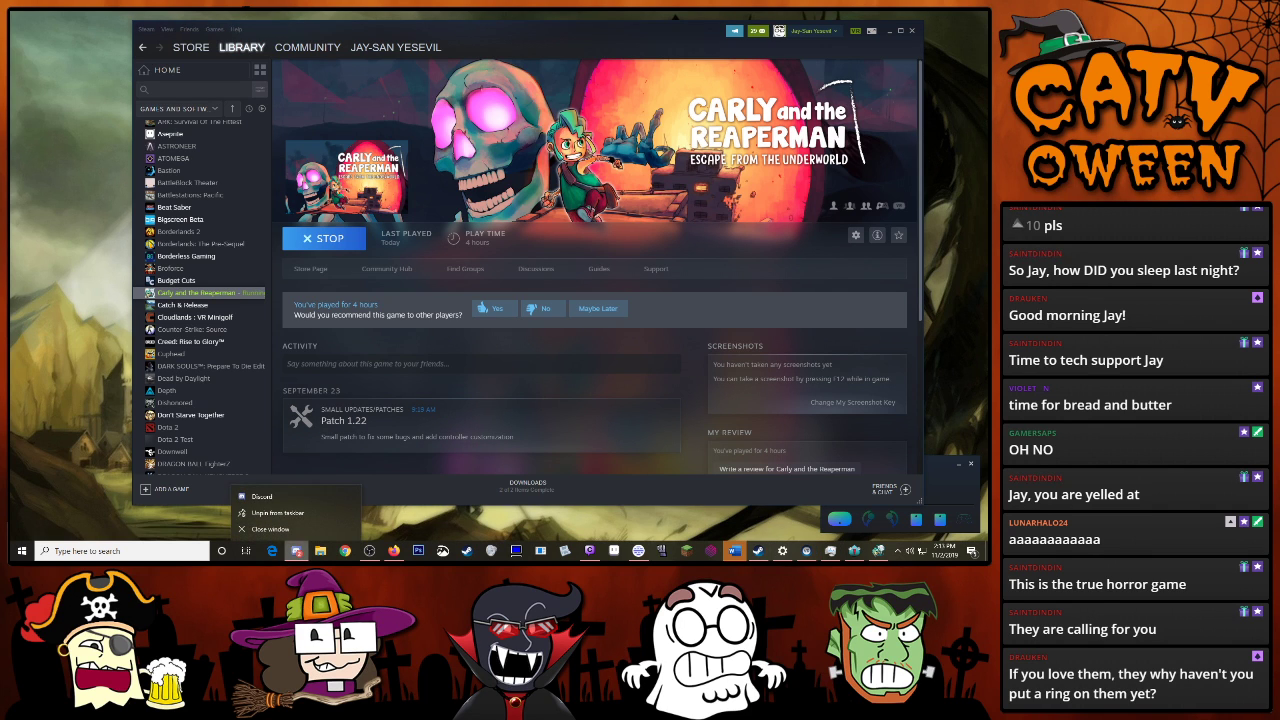
left_click(261, 496)
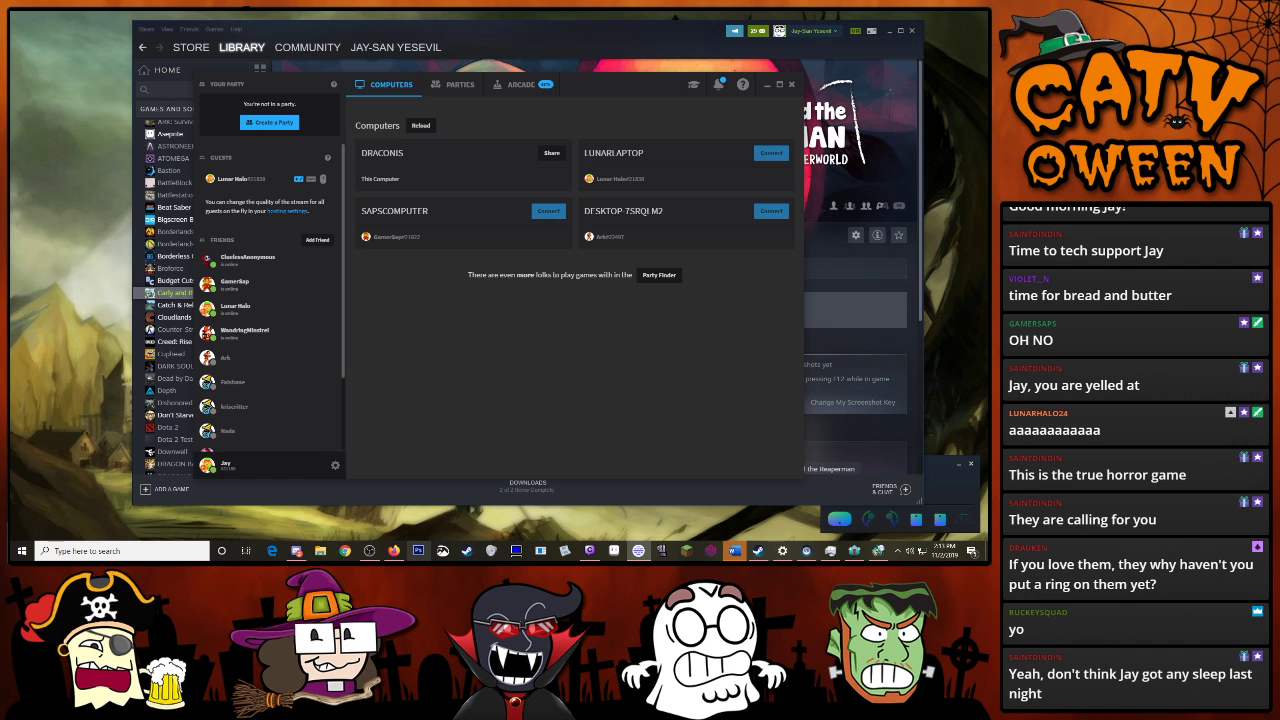
left_click(296, 550)
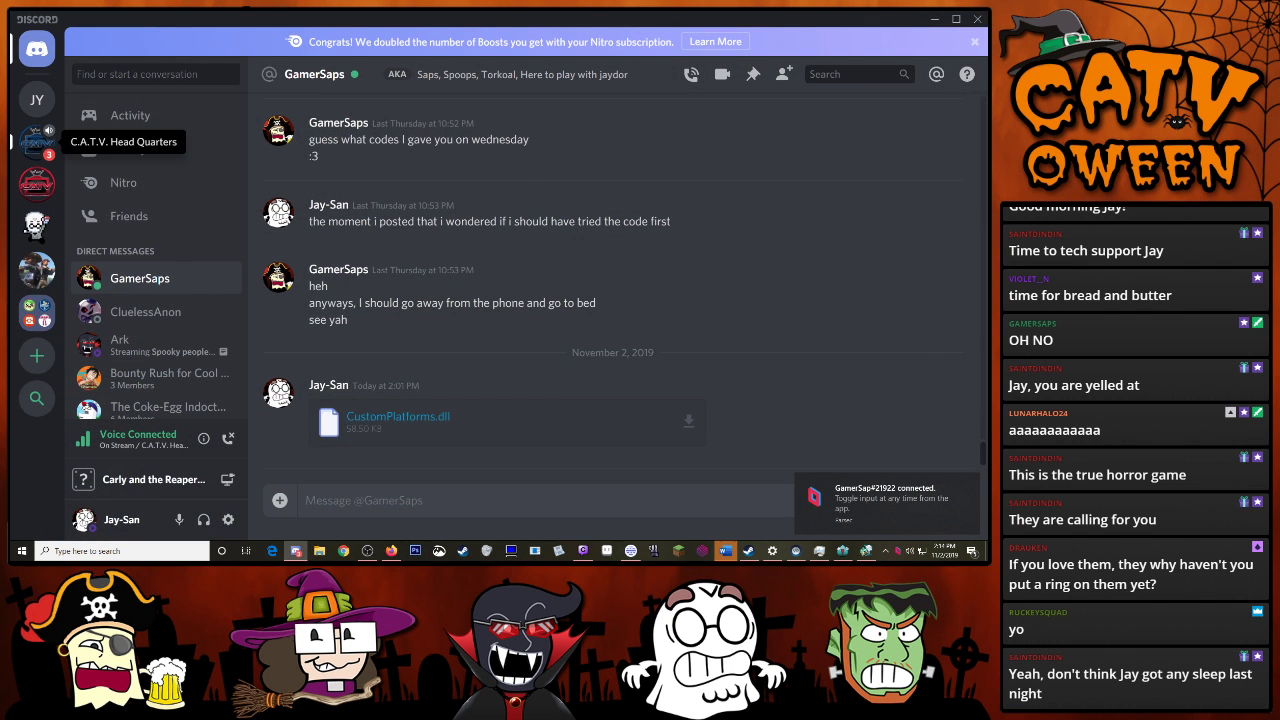
Open #general in C.A.T.V. Head Quarters, then open Windows Sound settings
left_click(37, 133)
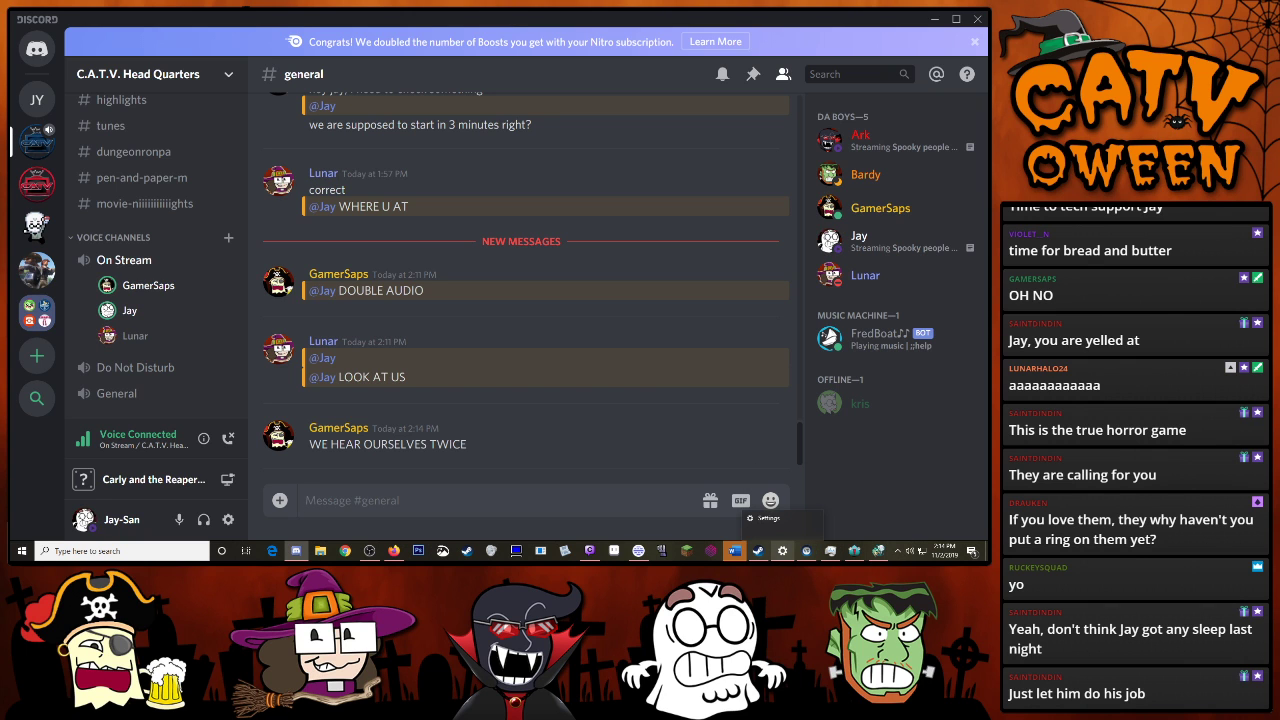
left_click(782, 550)
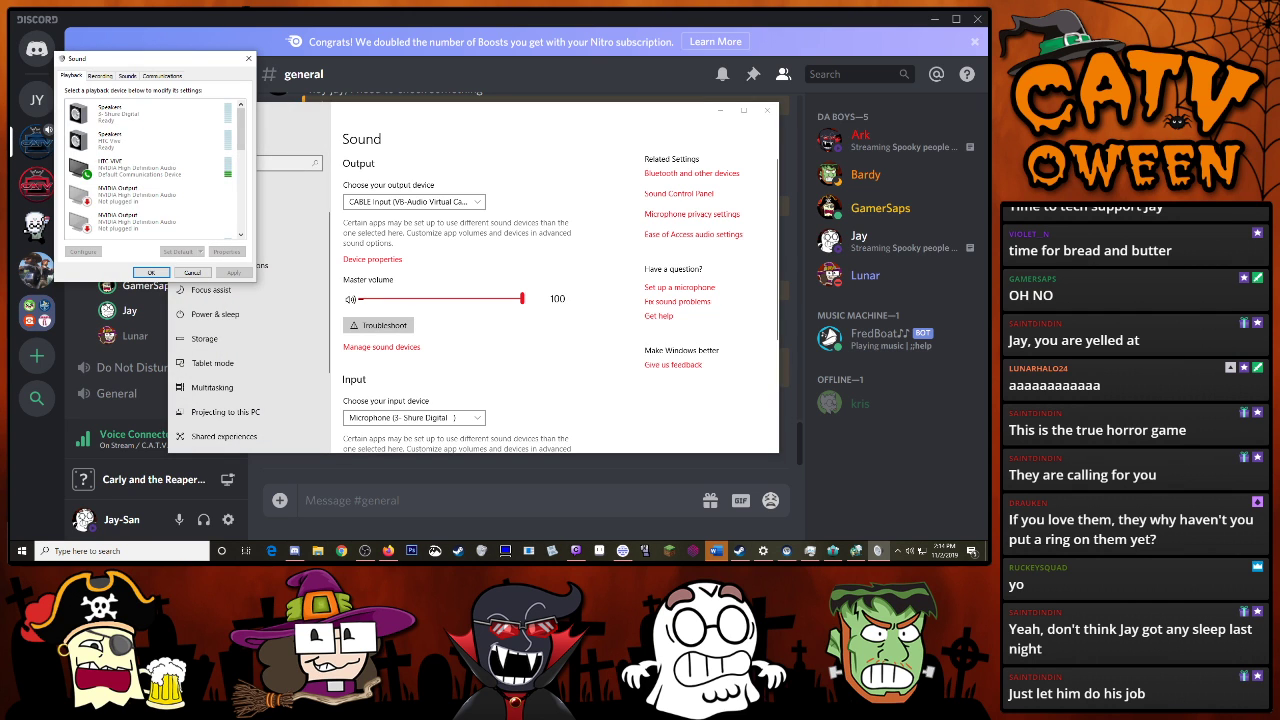
Check the CABLE Input device's options and switch to the Recording devices list
left_click_drag(150, 58, 595, 187)
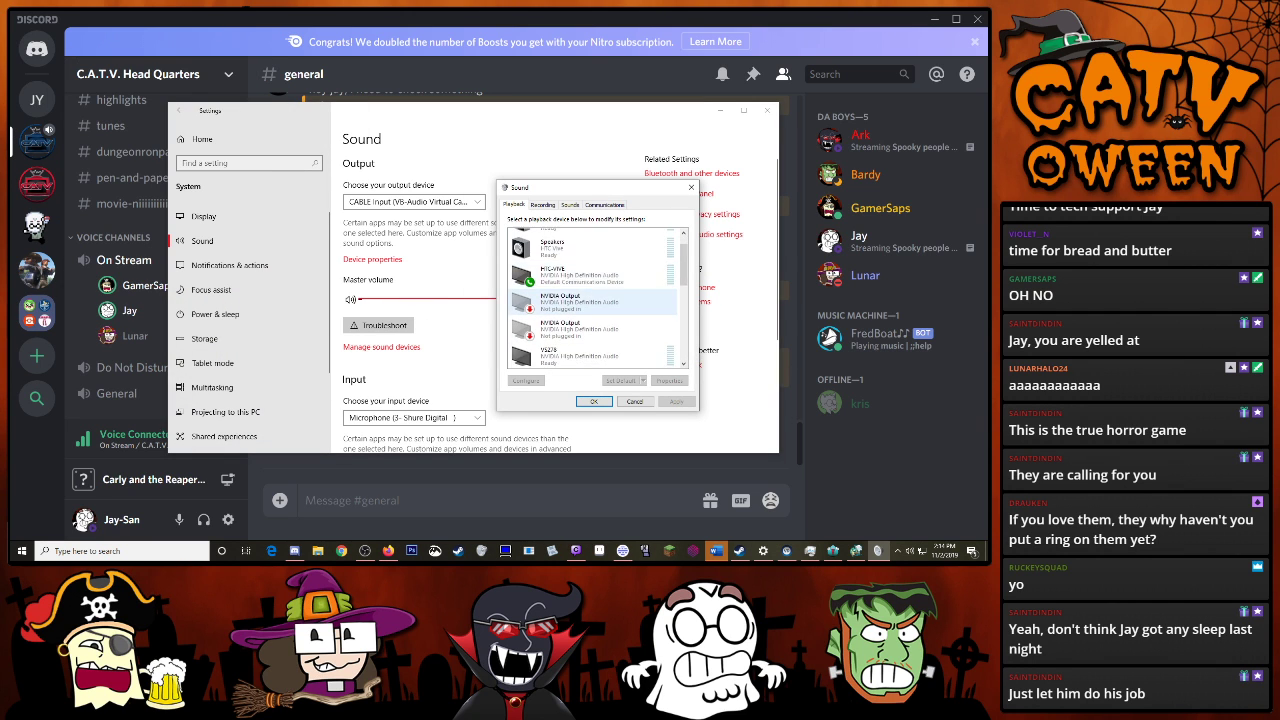
scroll(590, 300, "down", 5)
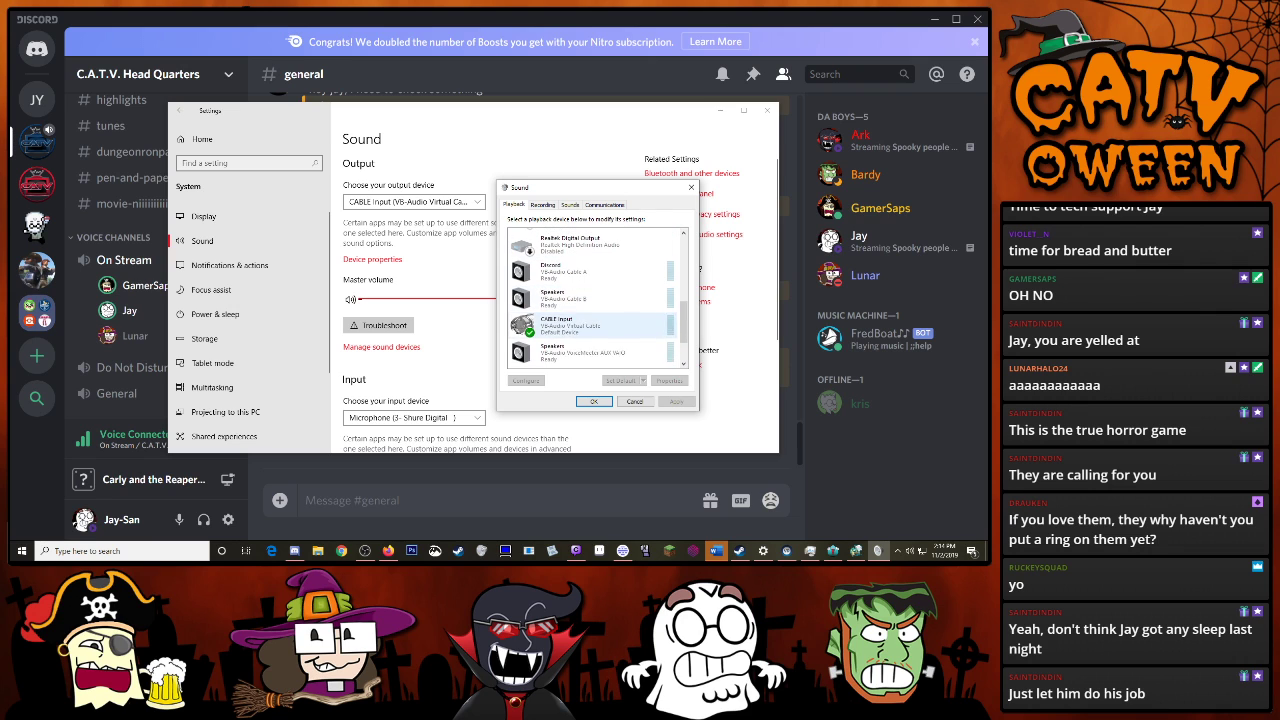
right_click(558, 318)
key("Escape")
left_click(542, 204)
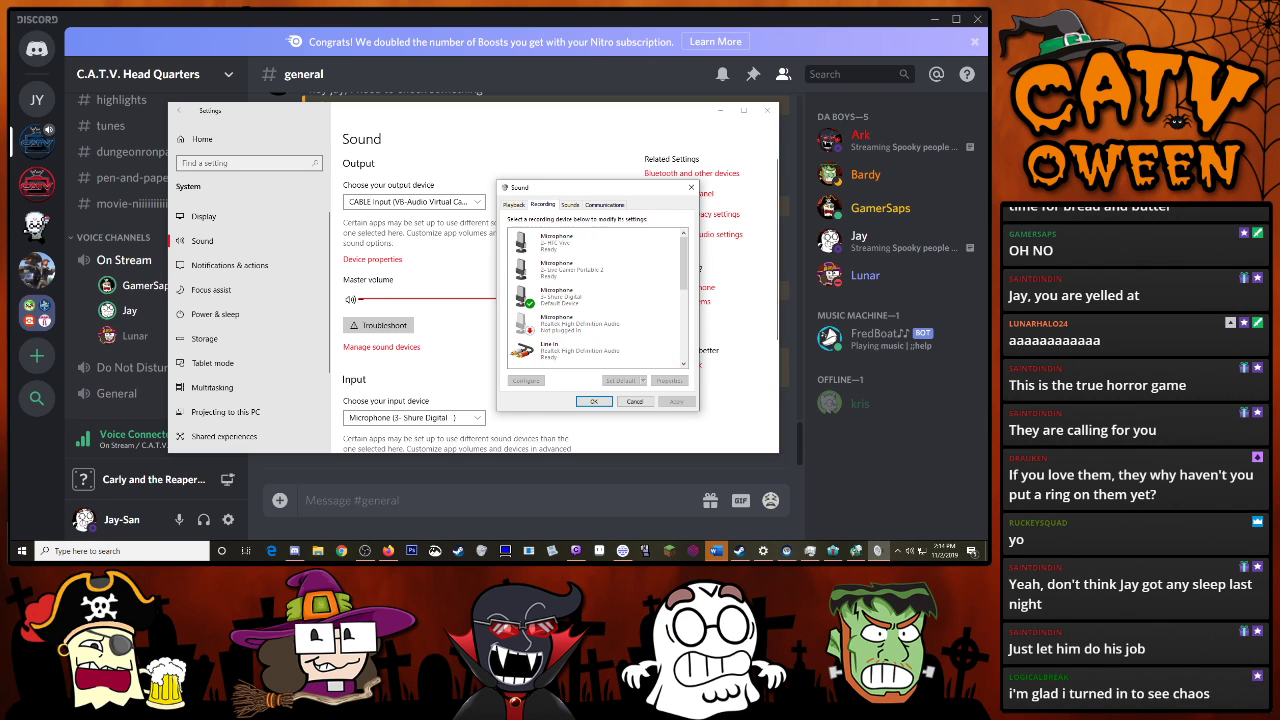
scroll(590, 300, "down", 3)
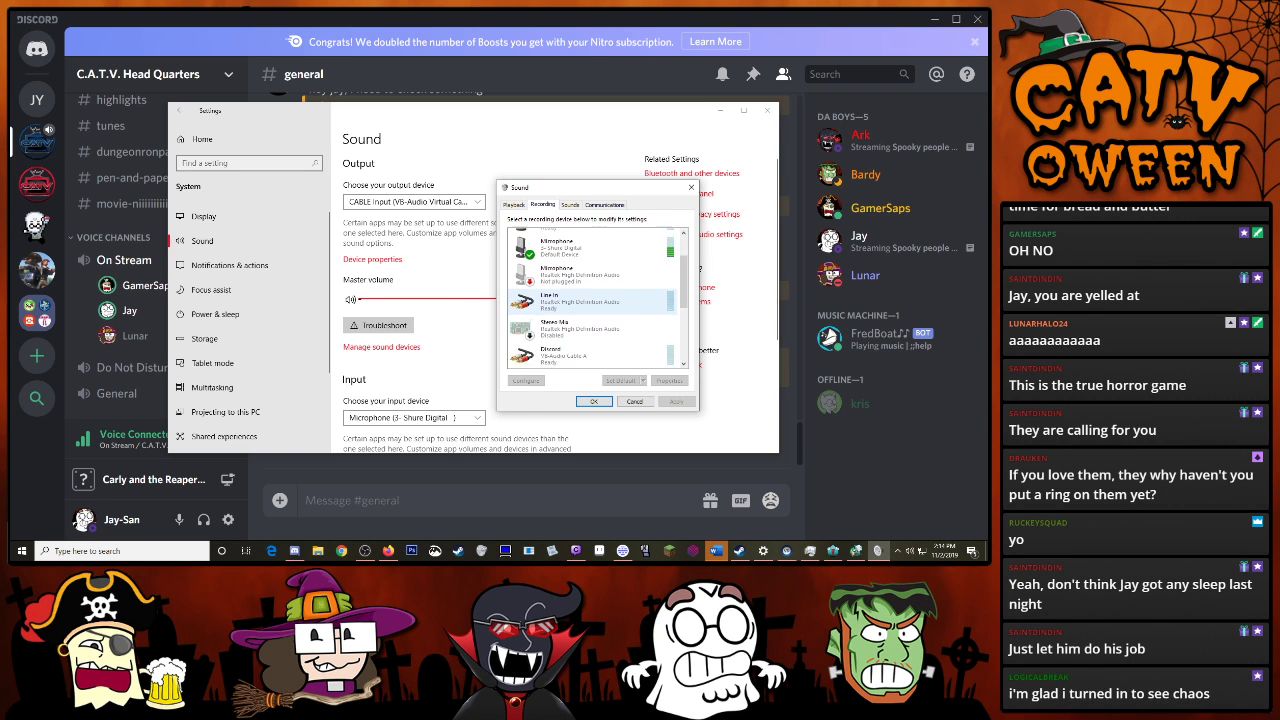
scroll(590, 300, "down", 2)
Route the Discord recording device's listen-back to Speakers (Realtek High Definition Audio)
right_click(560, 320)
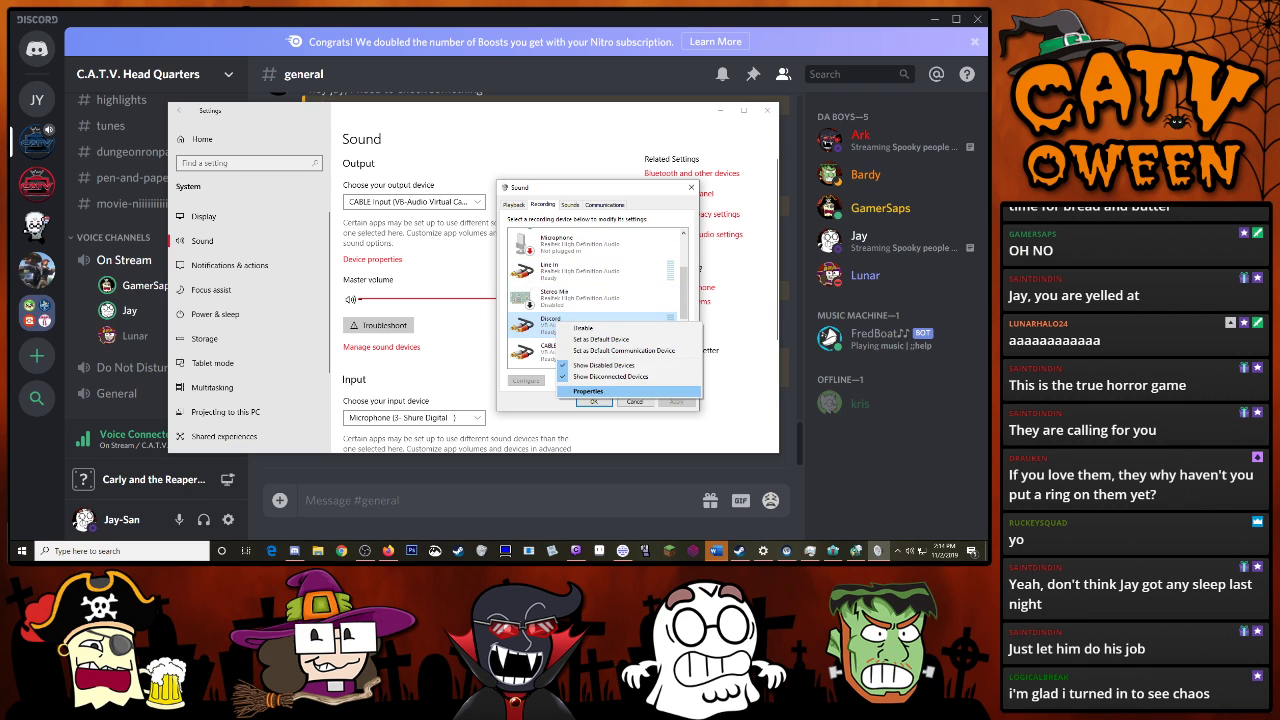
left_click(588, 391)
left_click(552, 243)
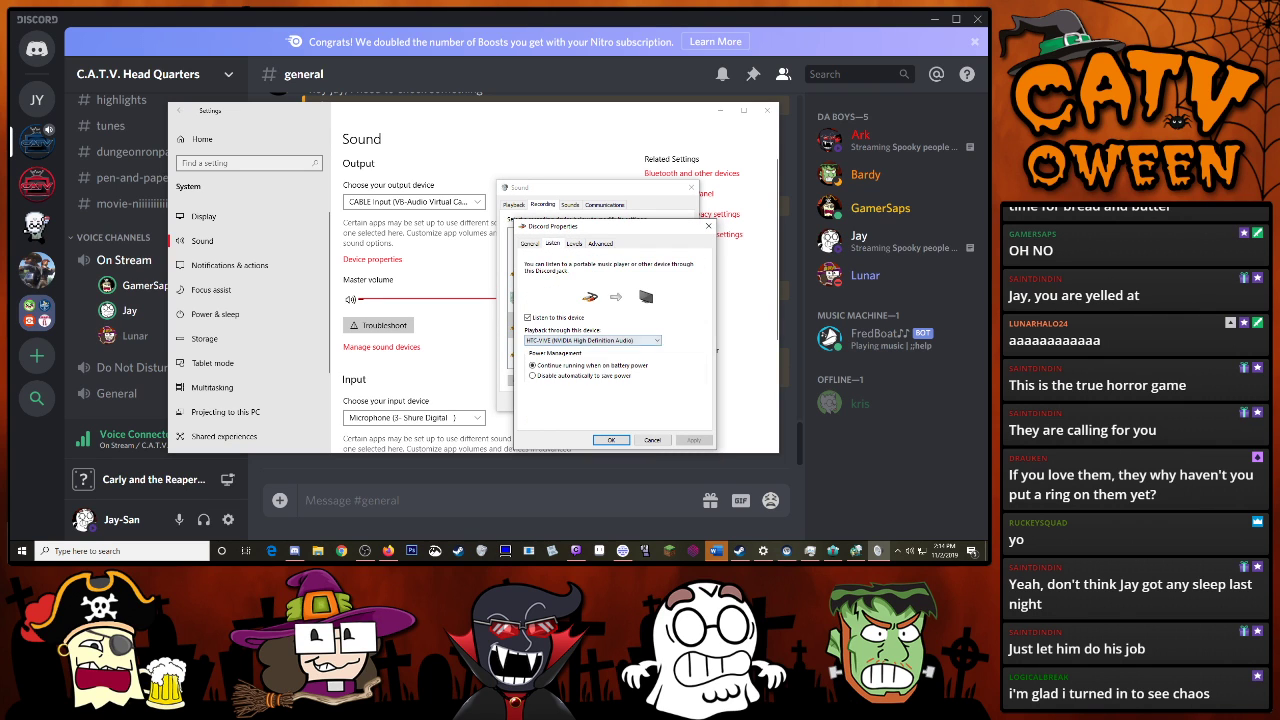
left_click(593, 340)
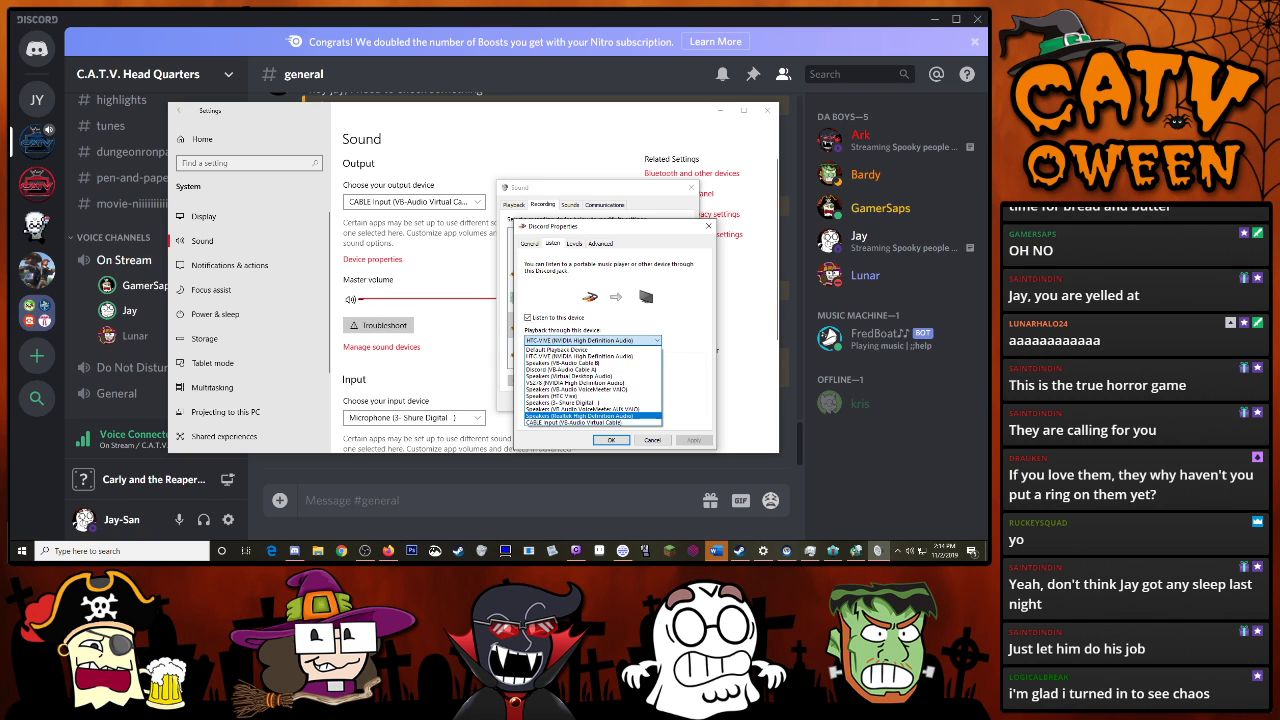
left_click(590, 415)
left_click(694, 440)
left_click(611, 440)
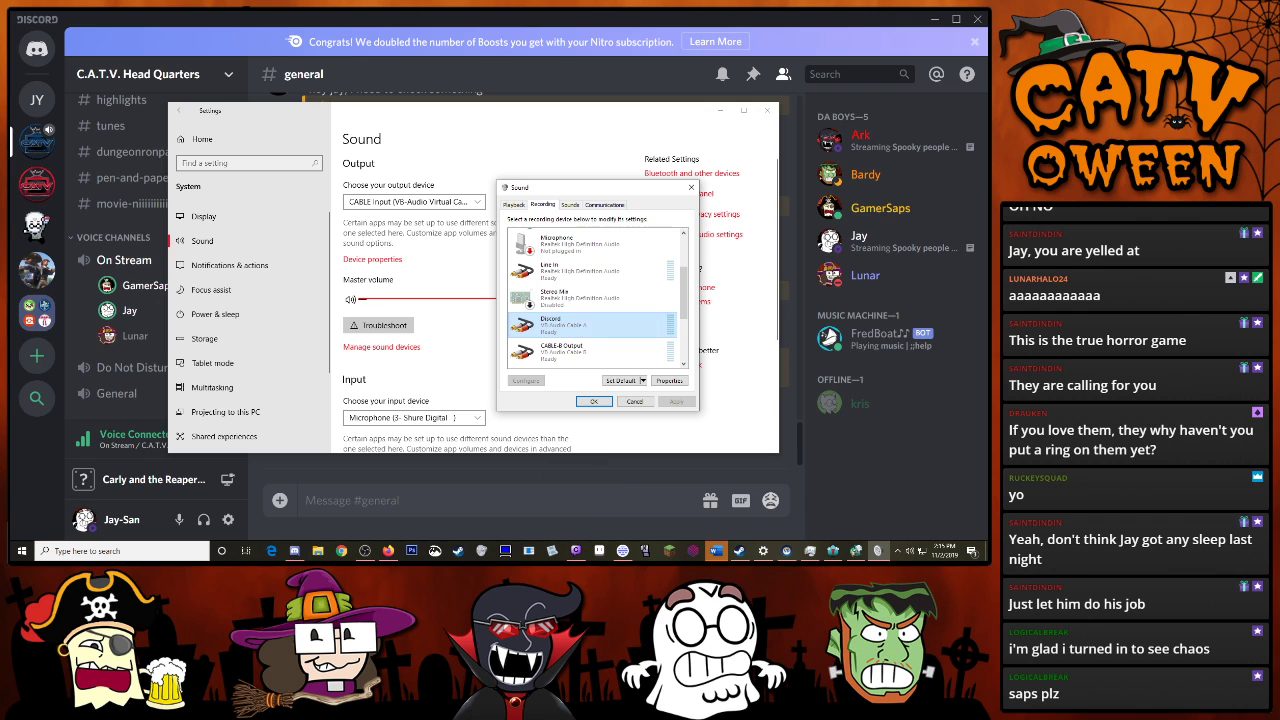
Set the Discord recording device's listen-back to the HTC-VIVE headset
right_click(565, 322)
left_click(589, 392)
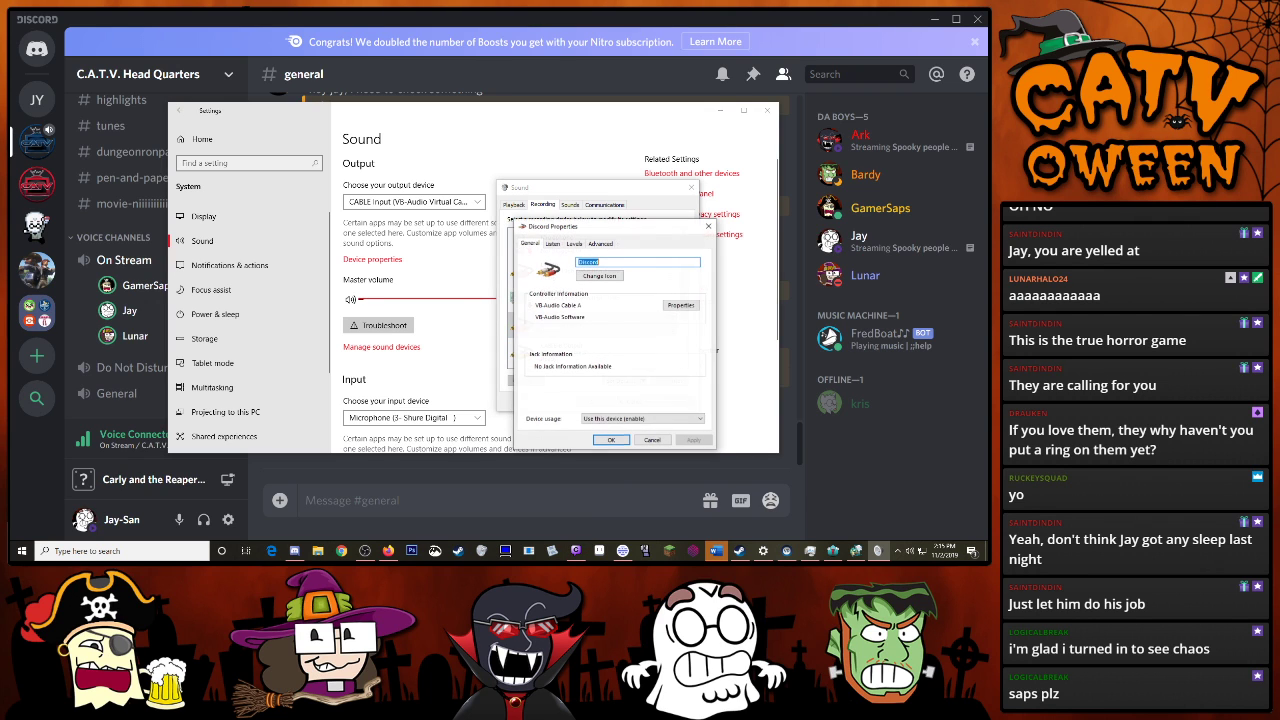
left_click(552, 243)
left_click(592, 340)
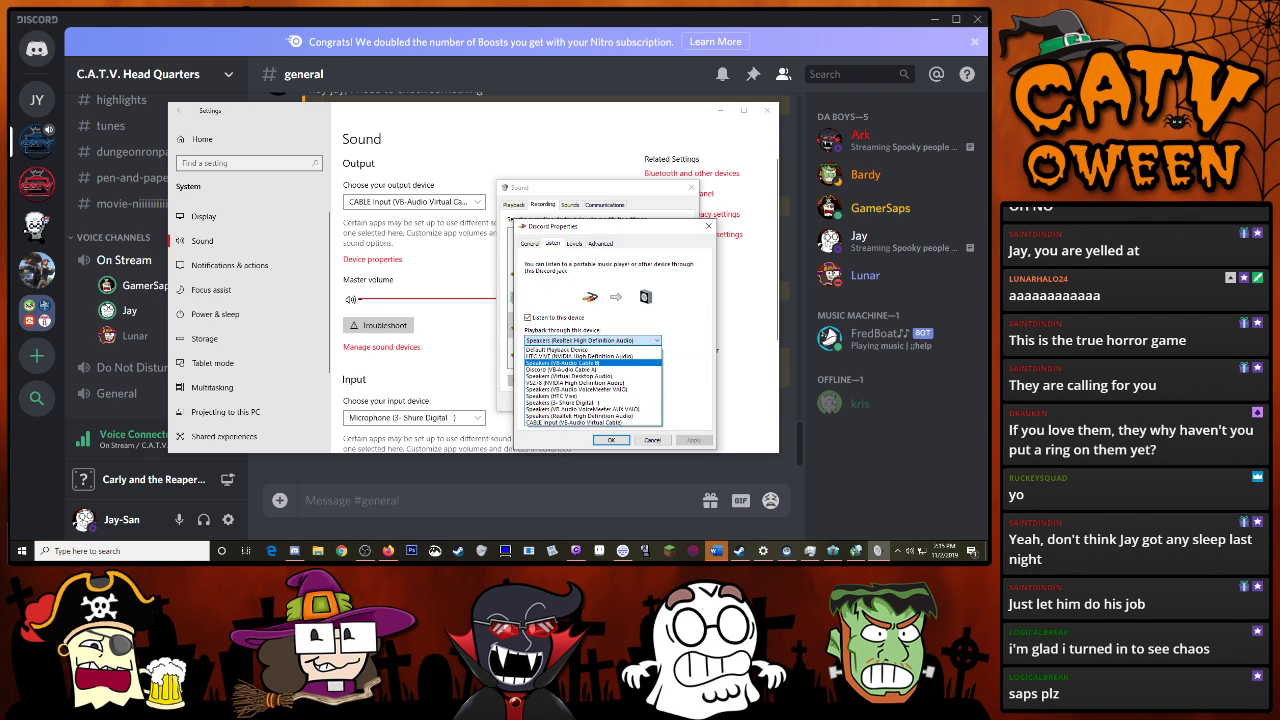
left_click(580, 355)
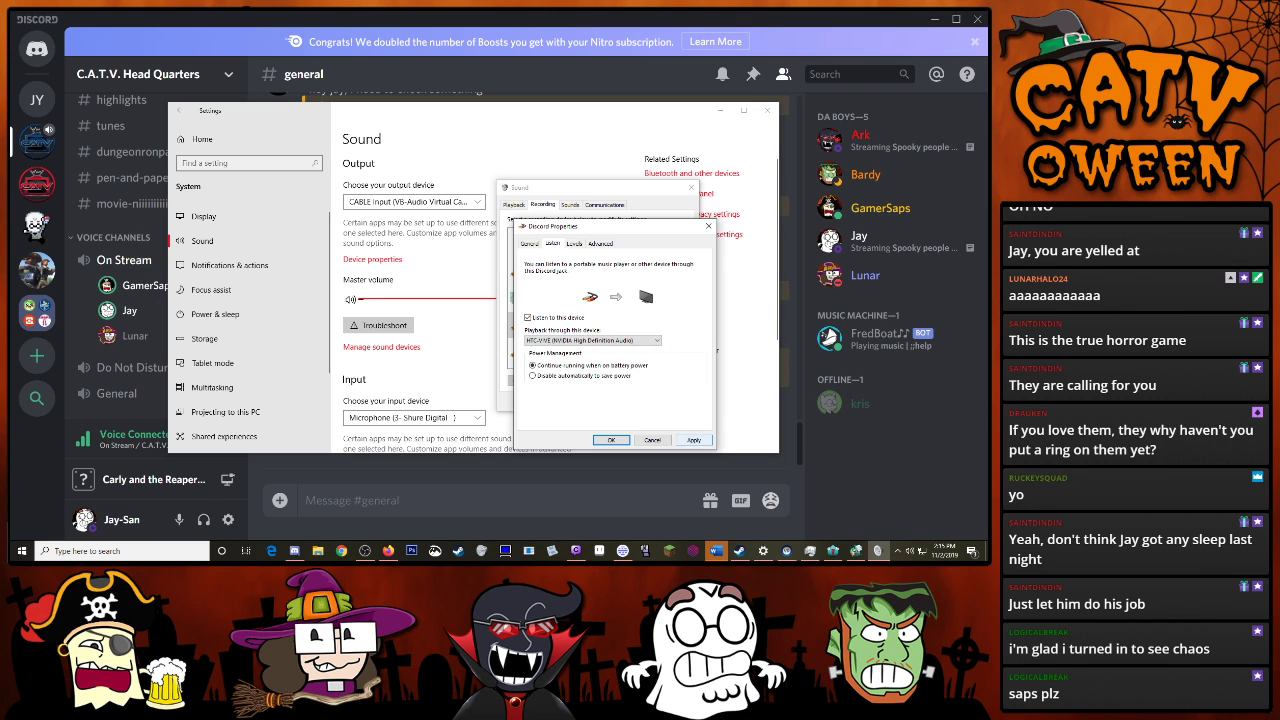
left_click(611, 440)
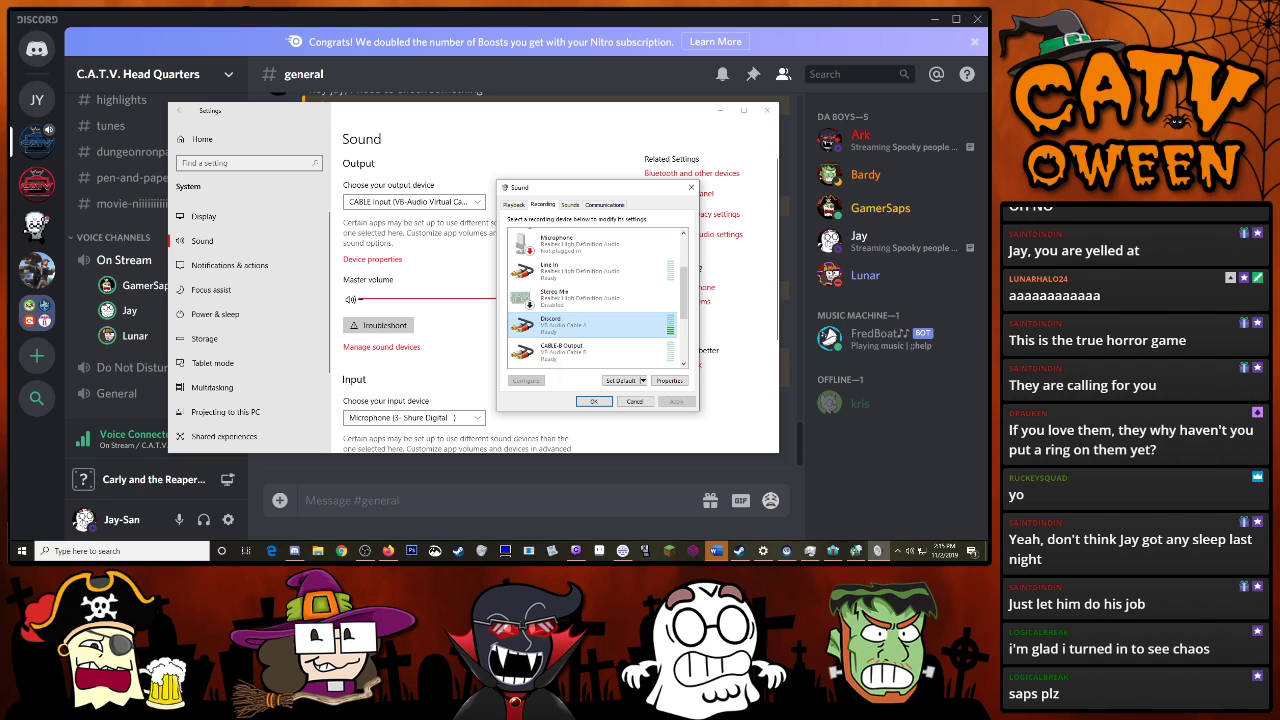
Switch the Discord device's listen-back to the Realtek speakers and apply
right_click(556, 322)
left_click(600, 394)
left_click(552, 243)
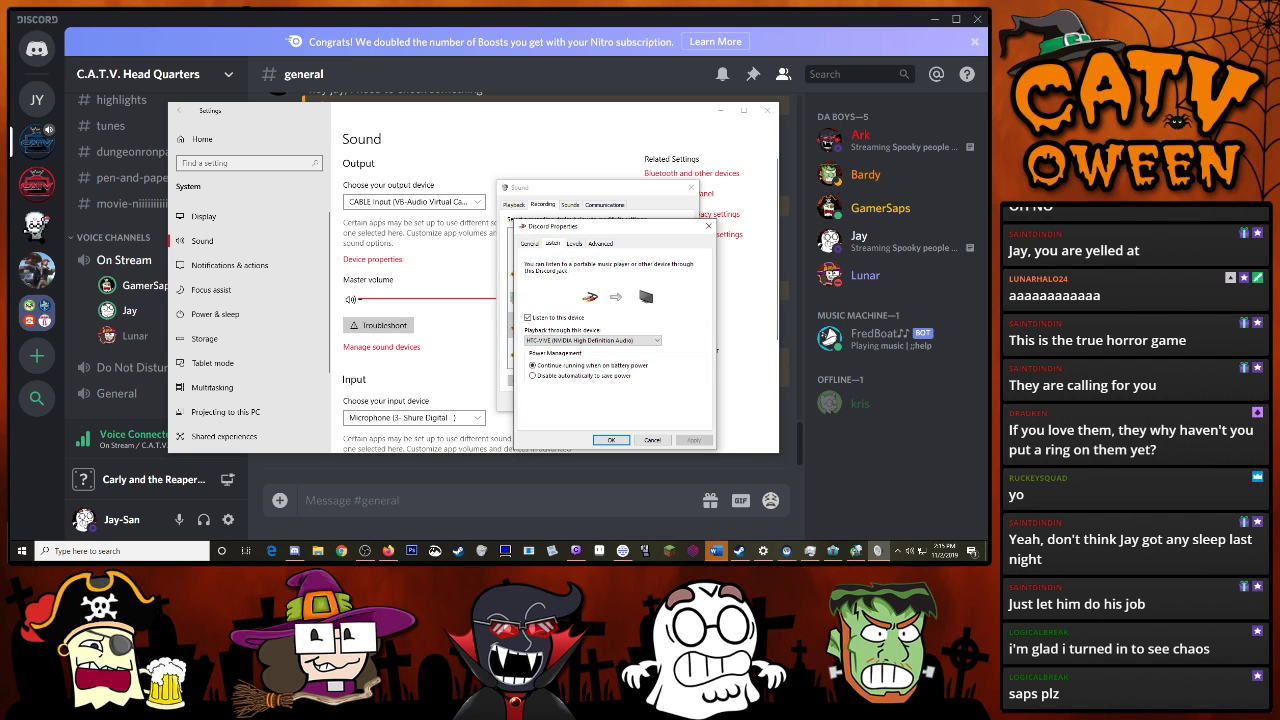
left_click(592, 340)
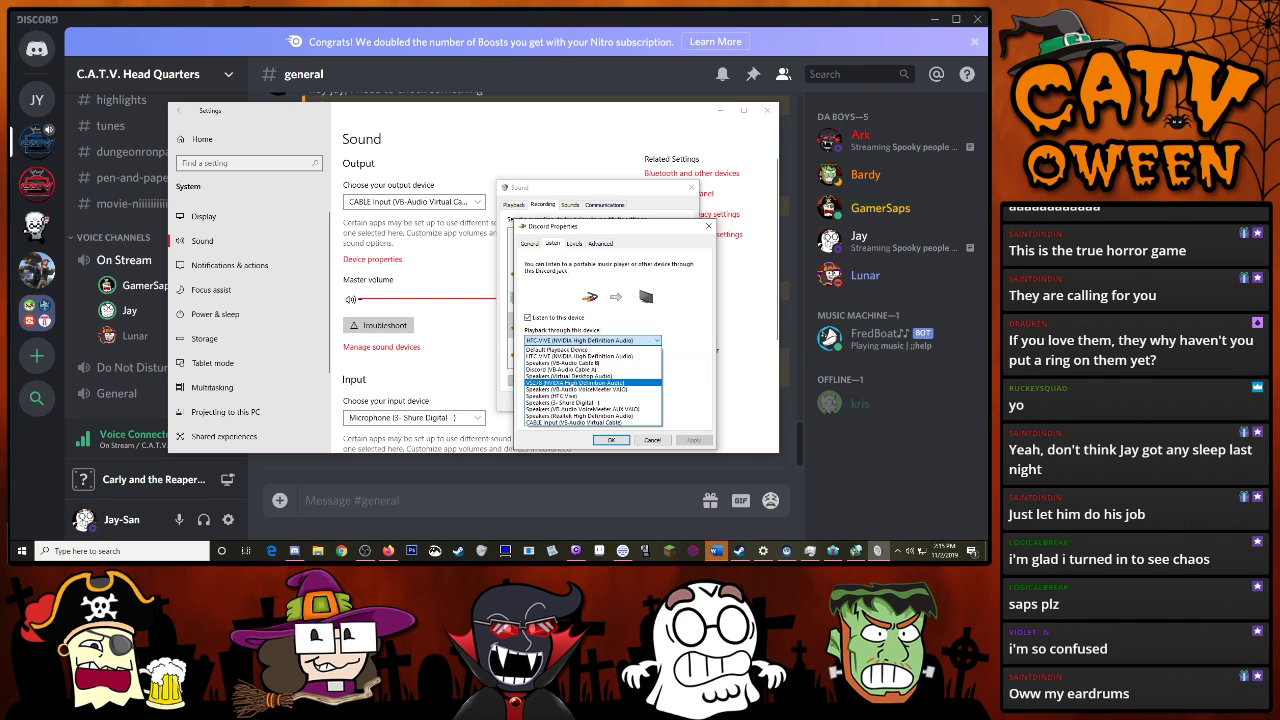
left_click(580, 415)
left_click(694, 440)
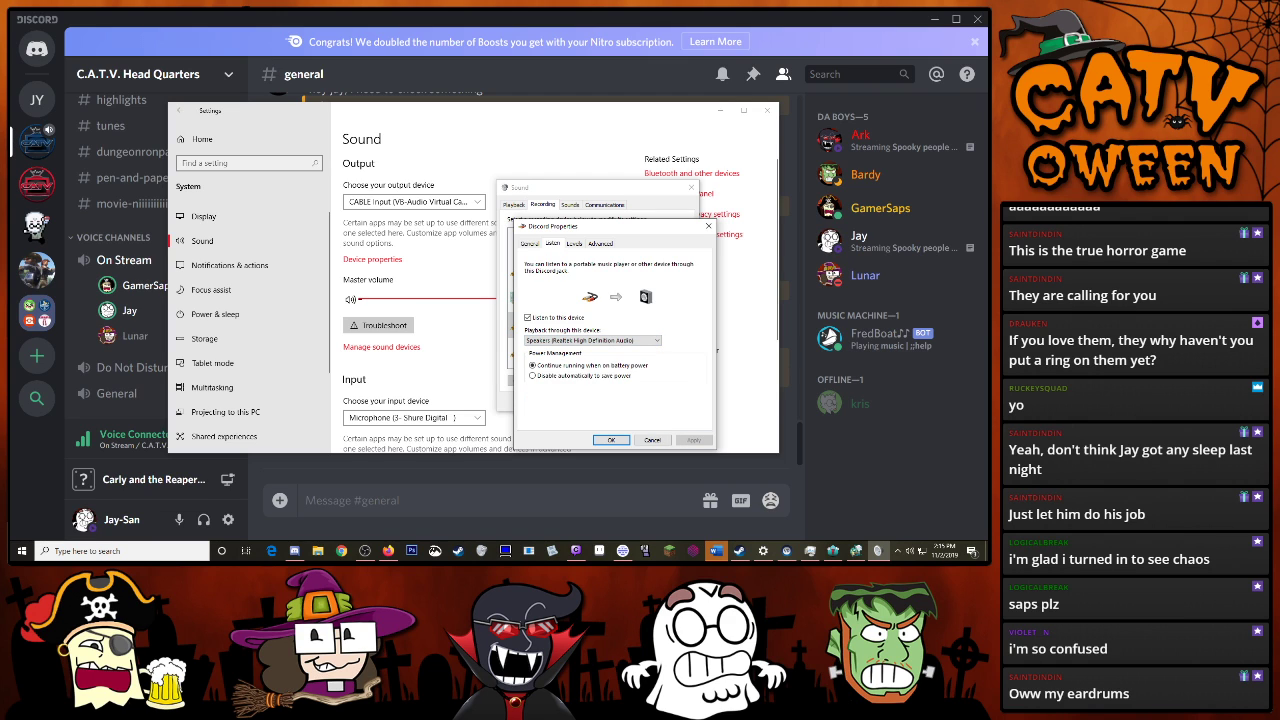
left_click(611, 440)
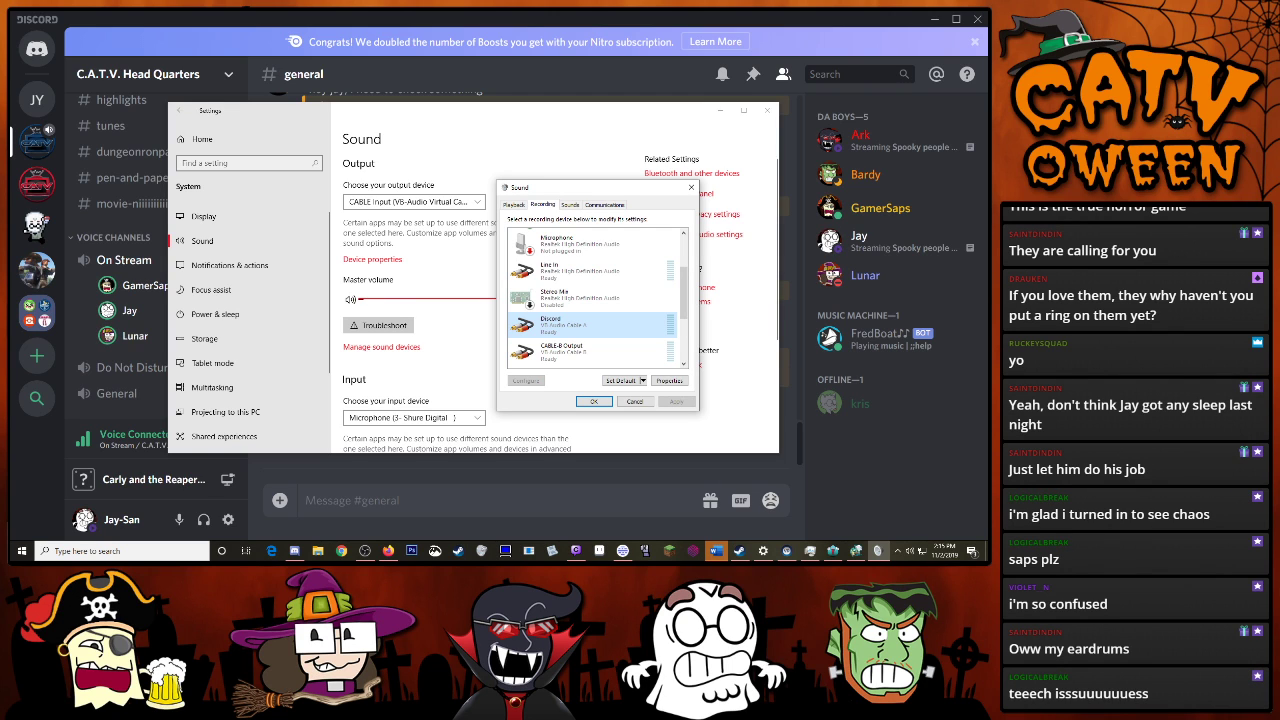
Check Discord's Voice & Video settings, then leave them
left_click(228, 519)
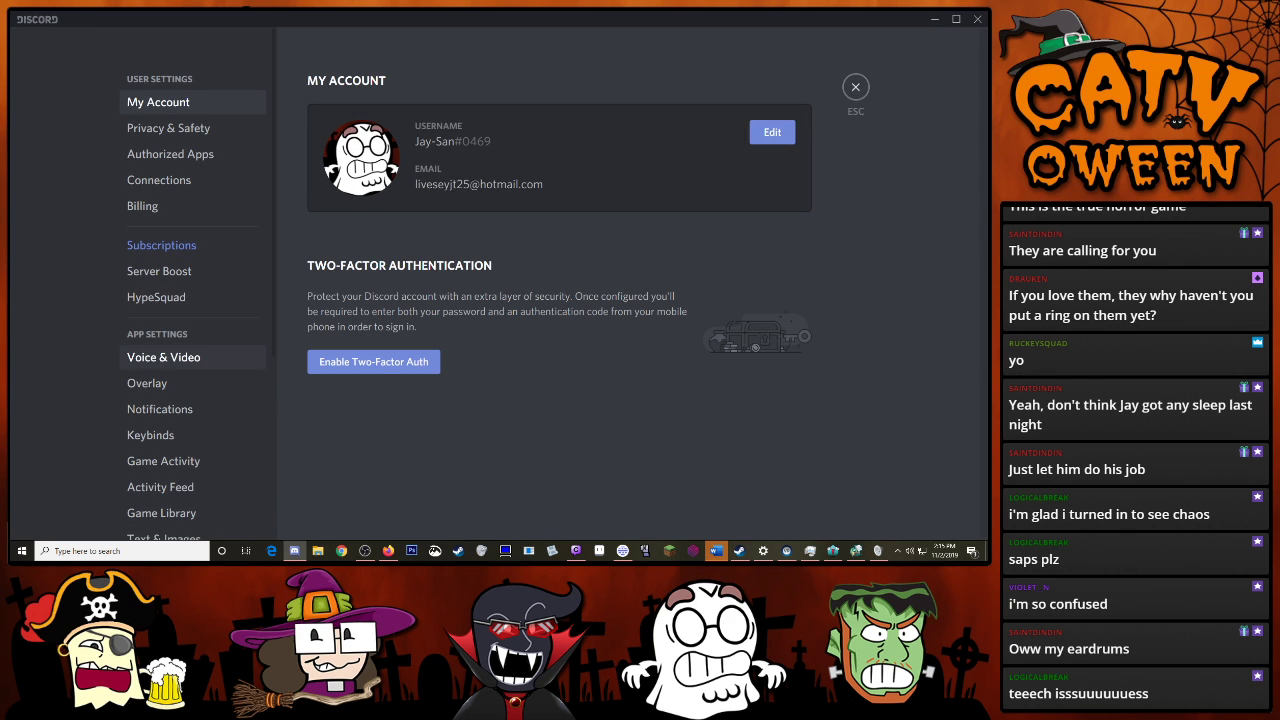
left_click(164, 357)
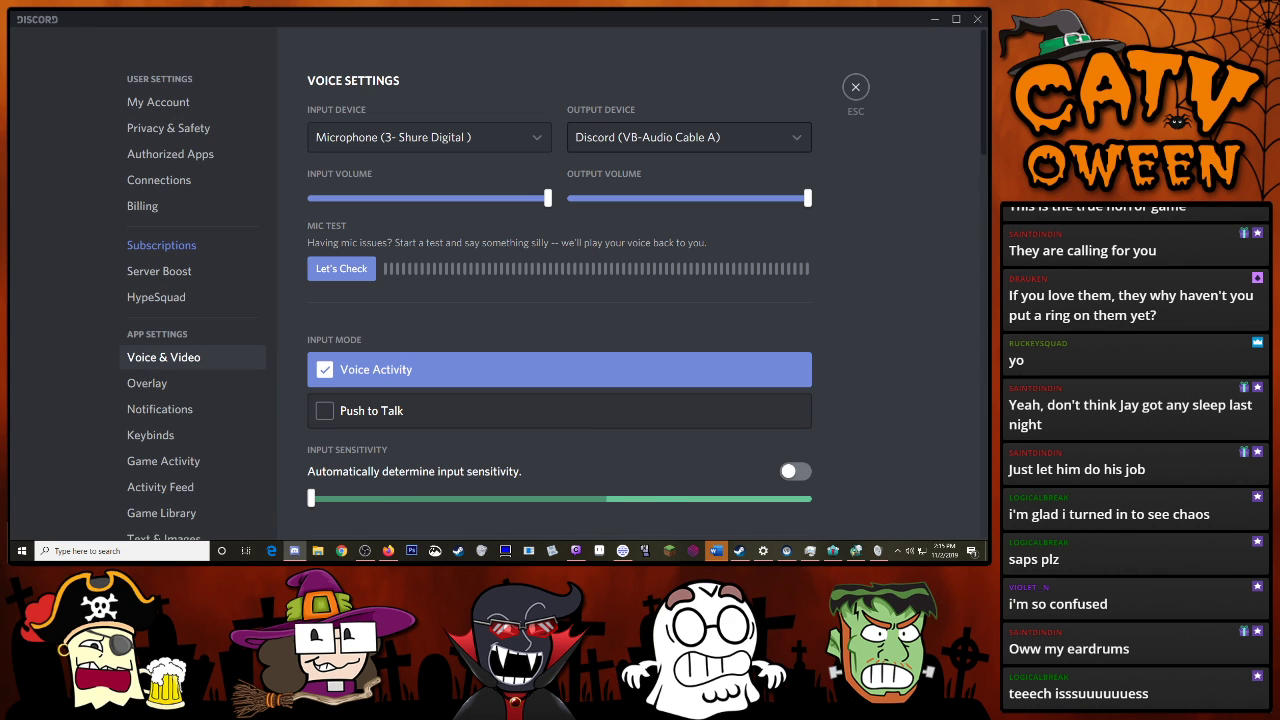
key("alt+Tab")
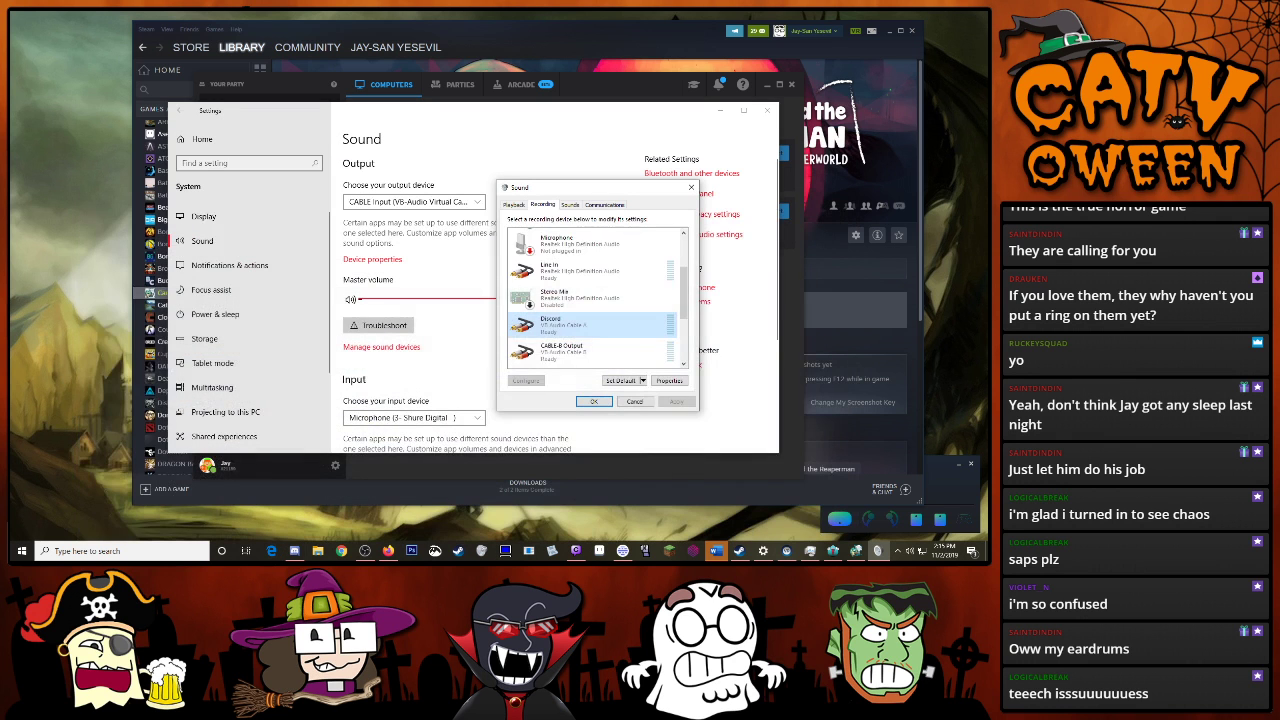
scroll(590, 300, "down", 2)
Review Cable Output's listen-back settings and close its properties
right_click(590, 325)
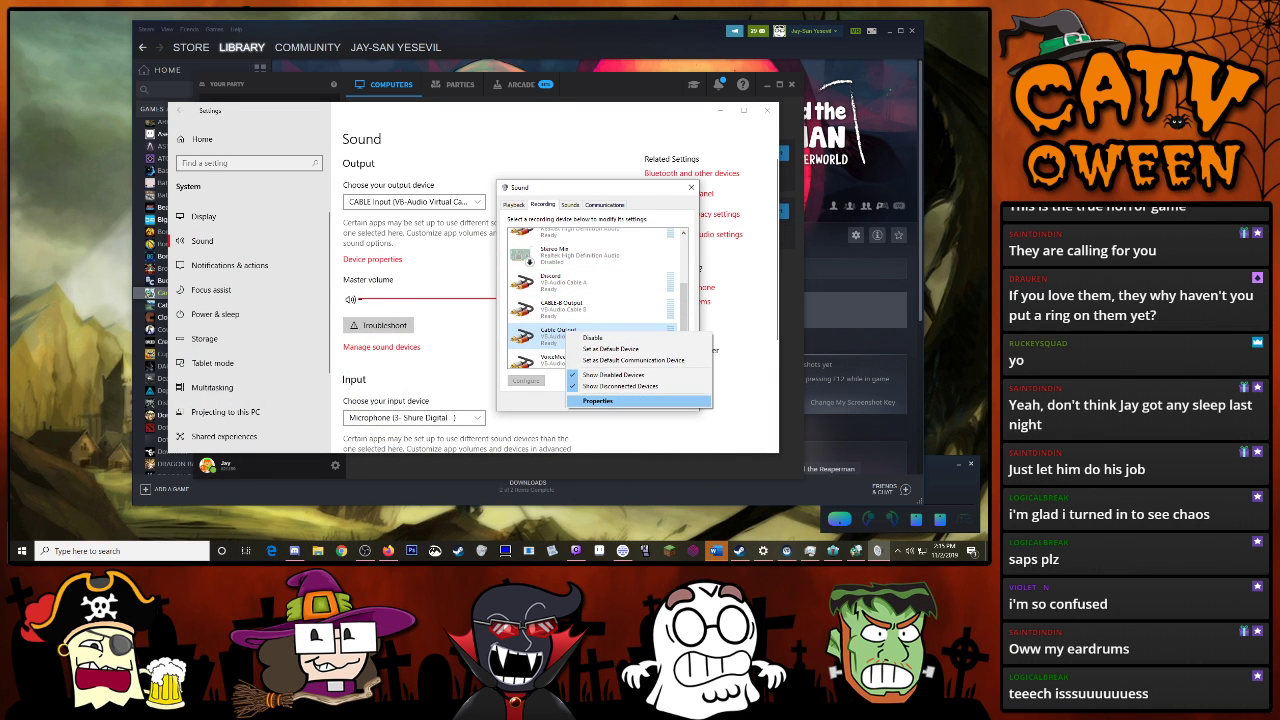
left_click(600, 400)
left_click(552, 243)
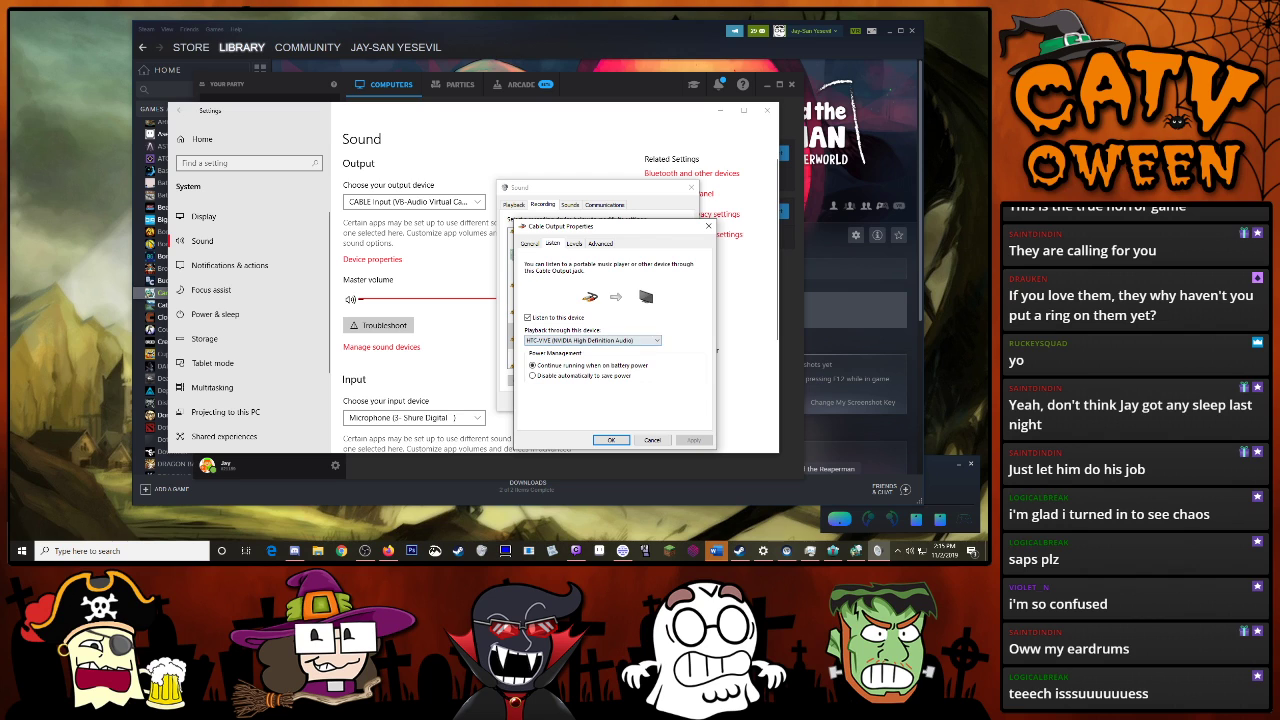
left_click(611, 440)
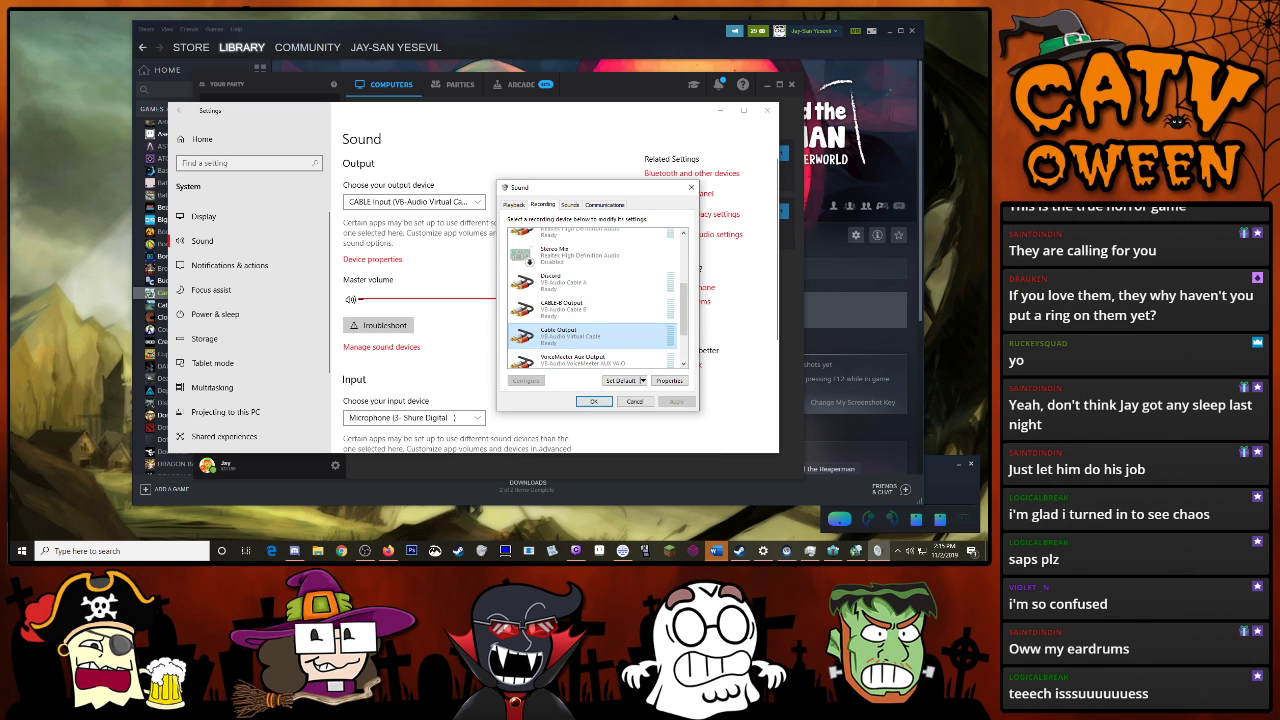
left_click(590, 282)
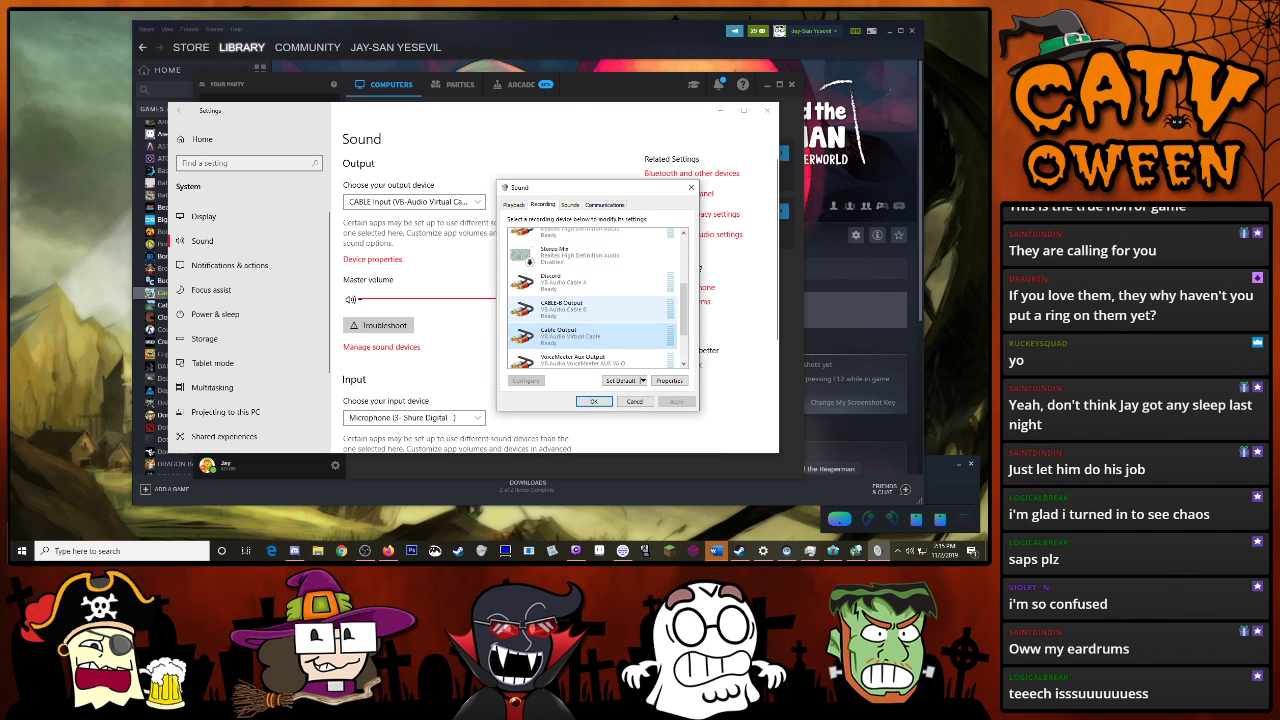
Route the Discord recording device's listen-back to the HTC-VIVE and apply
left_click(590, 282)
right_click(552, 286)
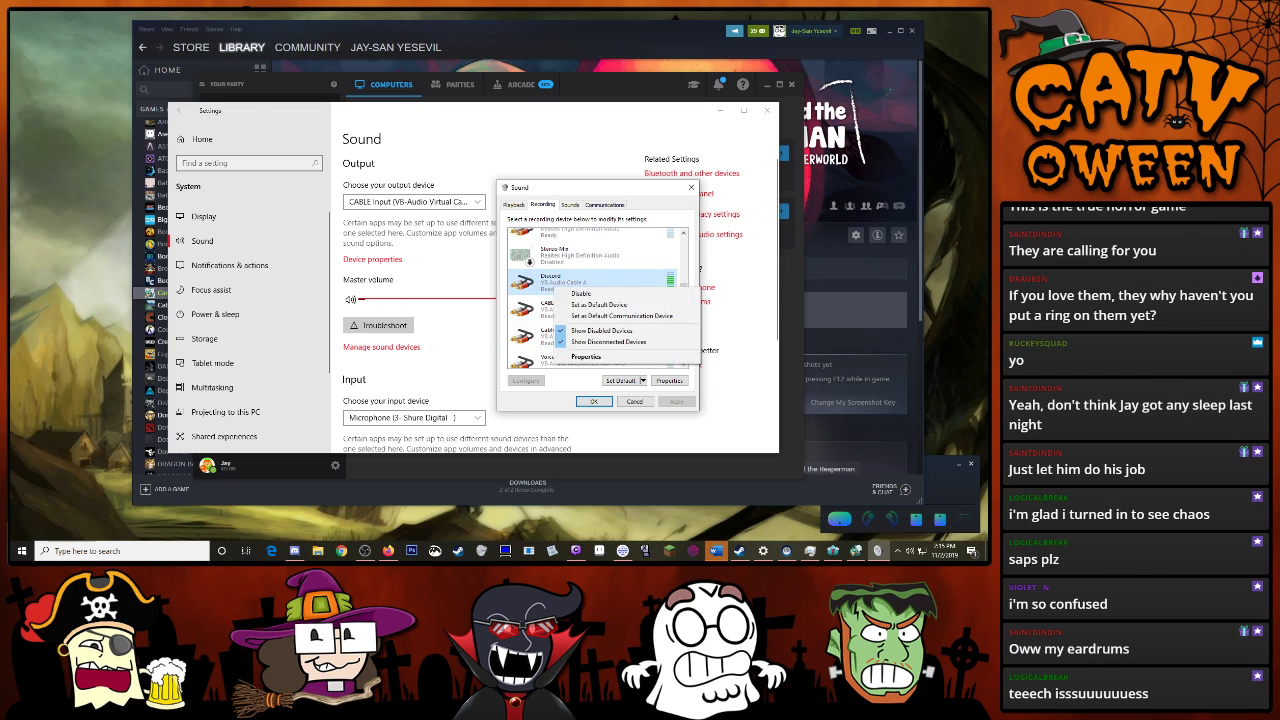
left_click(586, 357)
left_click(552, 243)
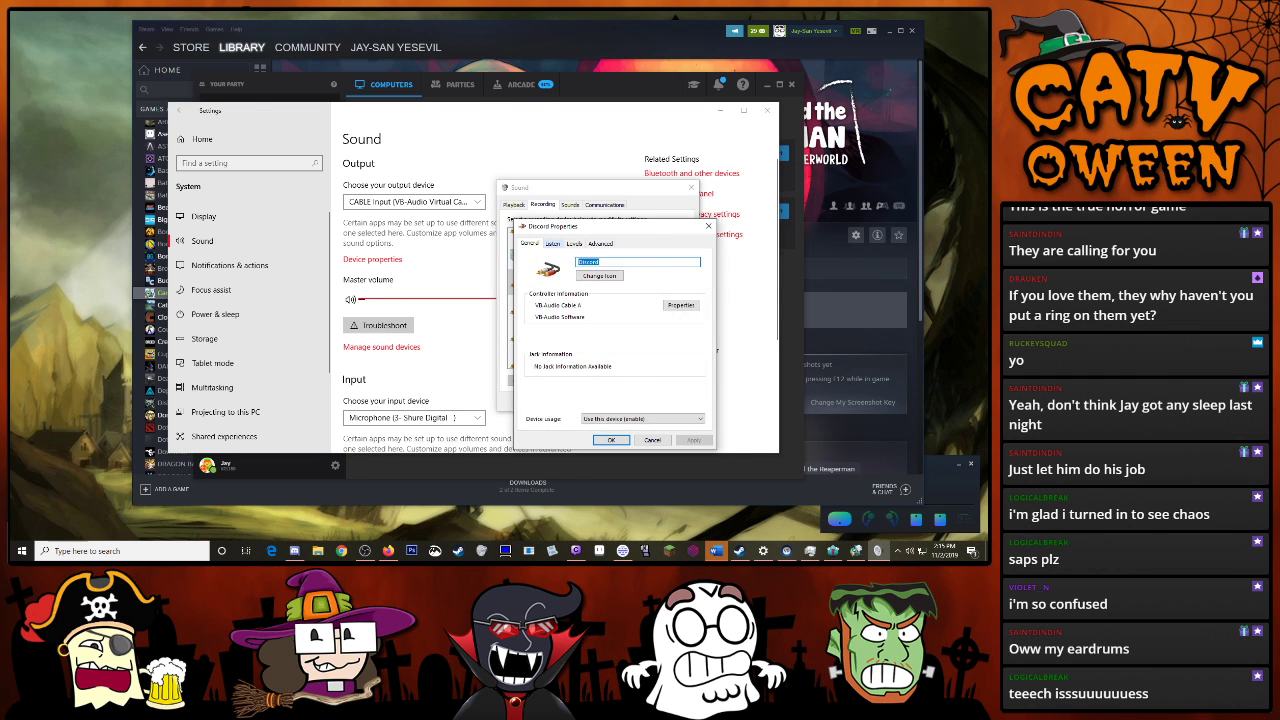
left_click(593, 340)
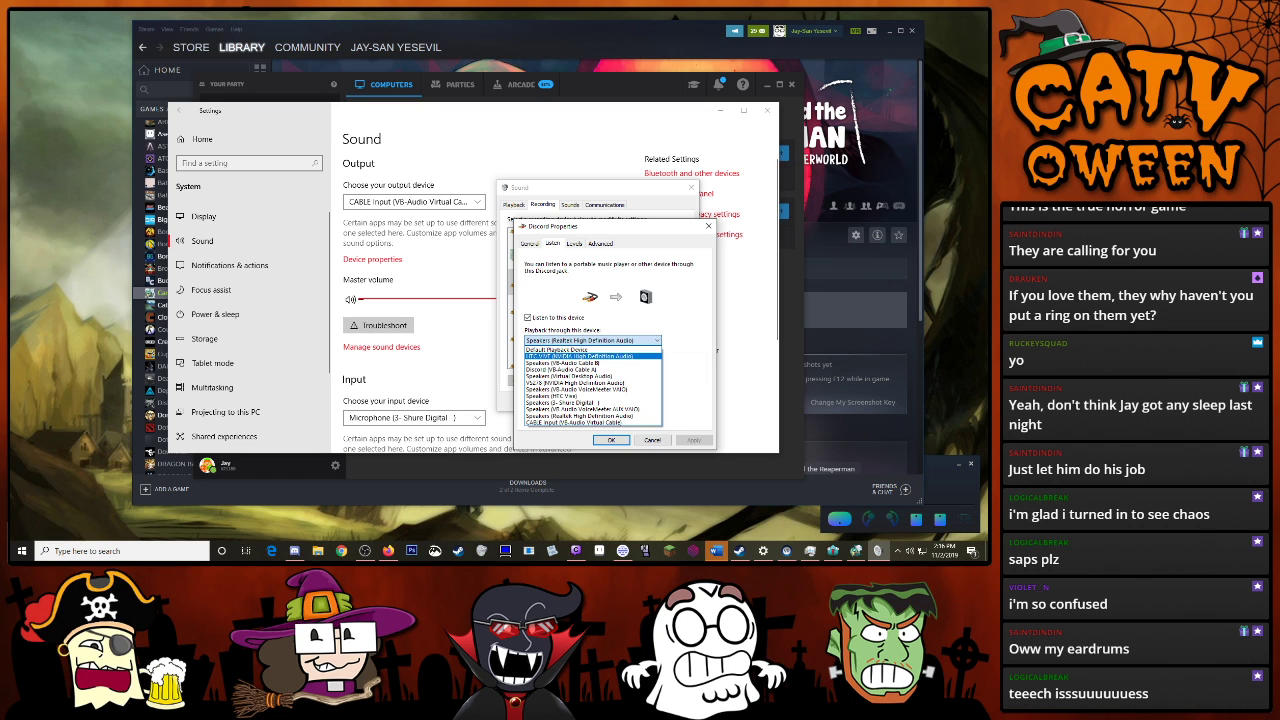
left_click(580, 355)
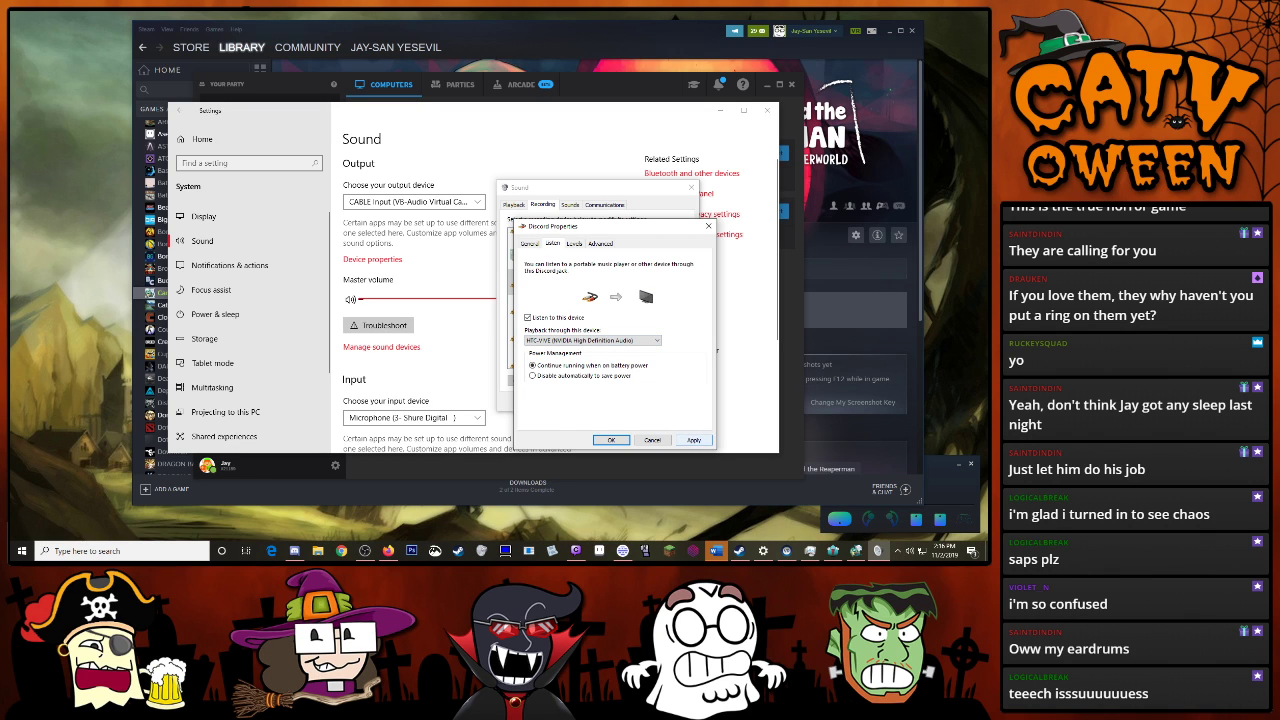
left_click(694, 440)
Toggle listen-back between Realtek speakers and HTC-VIVE, finishing on the Realtek speakers
left_click(593, 340)
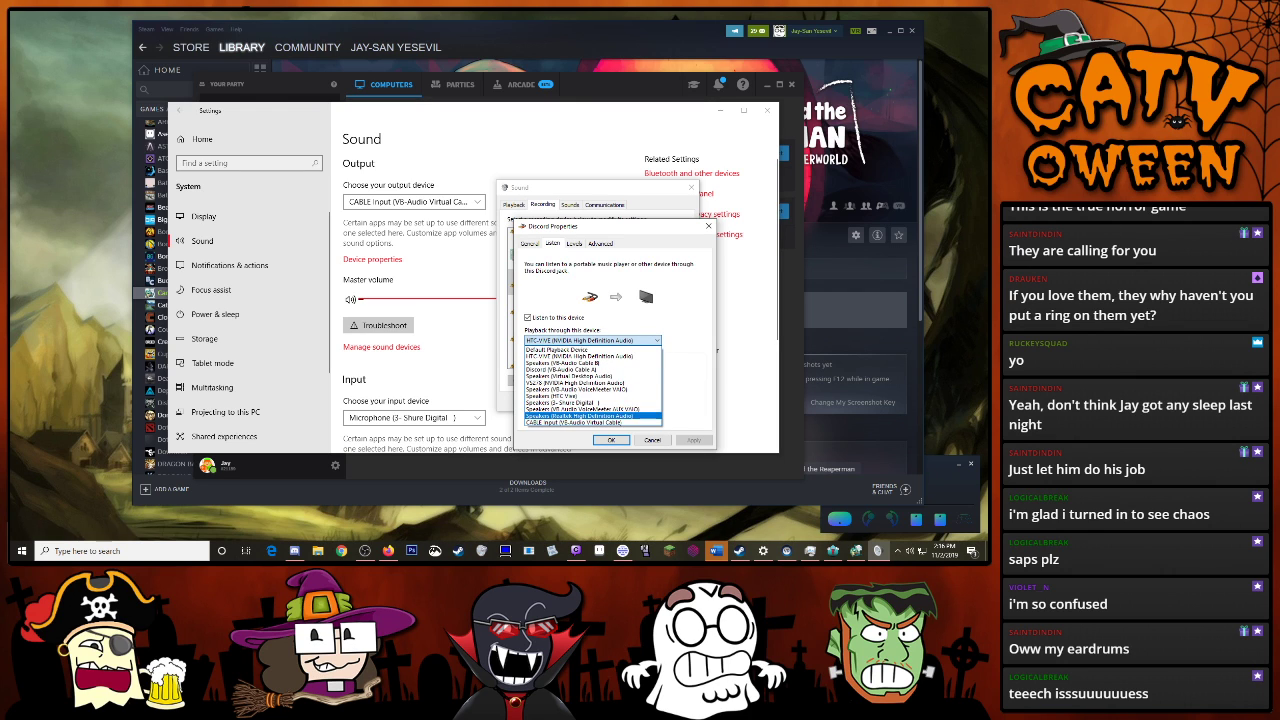
left_click(593, 410)
left_click(694, 440)
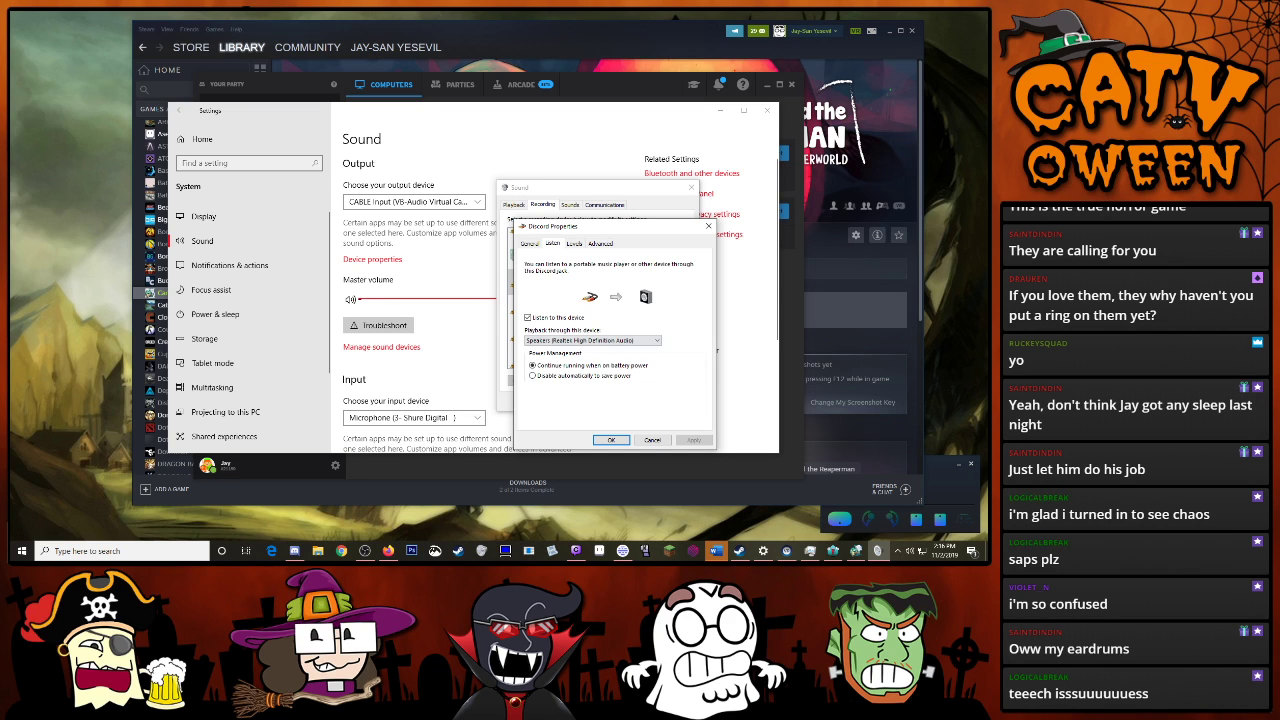
left_click(593, 340)
left_click(593, 358)
left_click(694, 440)
left_click(593, 340)
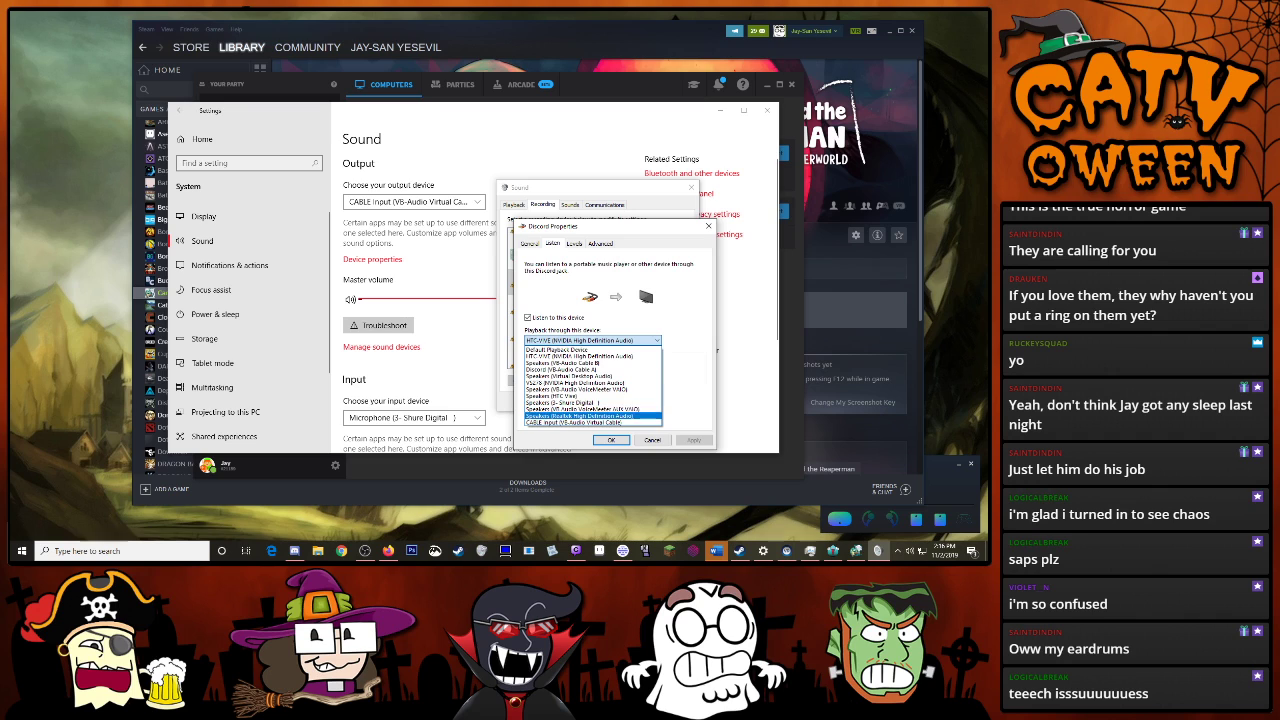
left_click(580, 415)
left_click(694, 440)
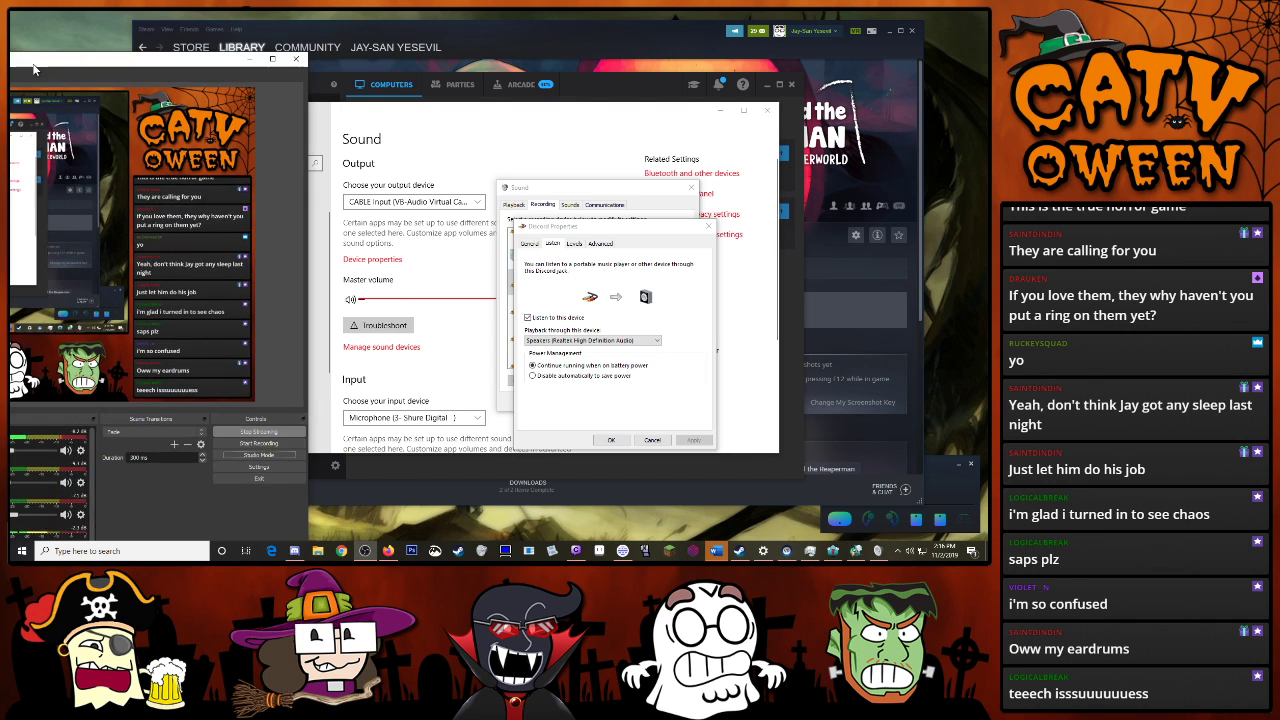
Bring the live OBS Studio window in front of Sound settings and shift it slightly down-right
left_click(366, 550)
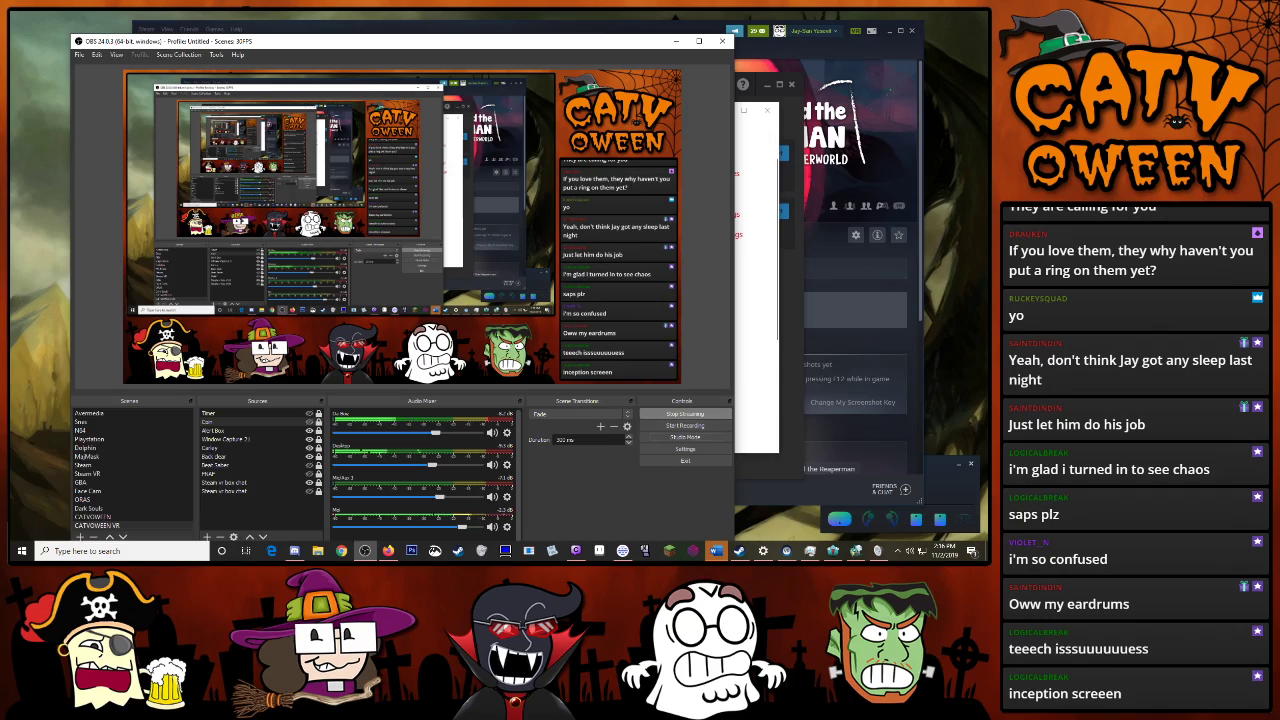
mouse_move(438, 42)
left_mouse_down()
mouse_move(458, 74)
mouse_move(623, 77)
left_mouse_up()
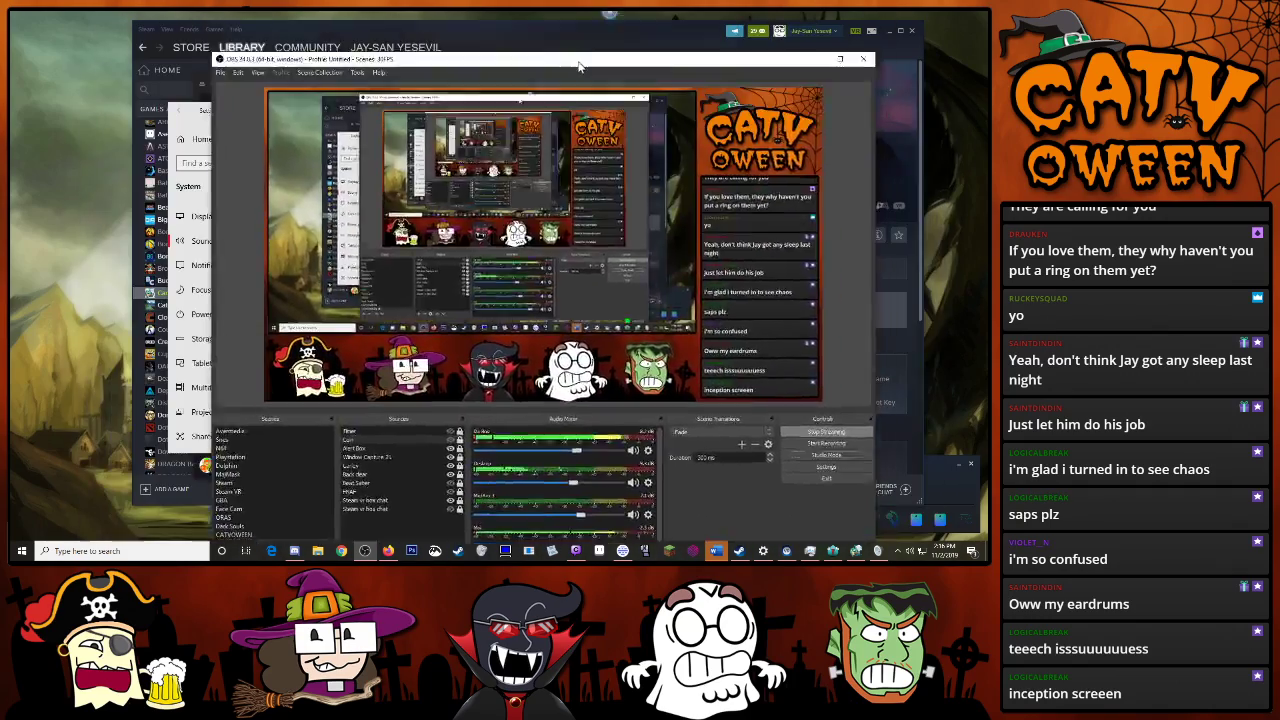